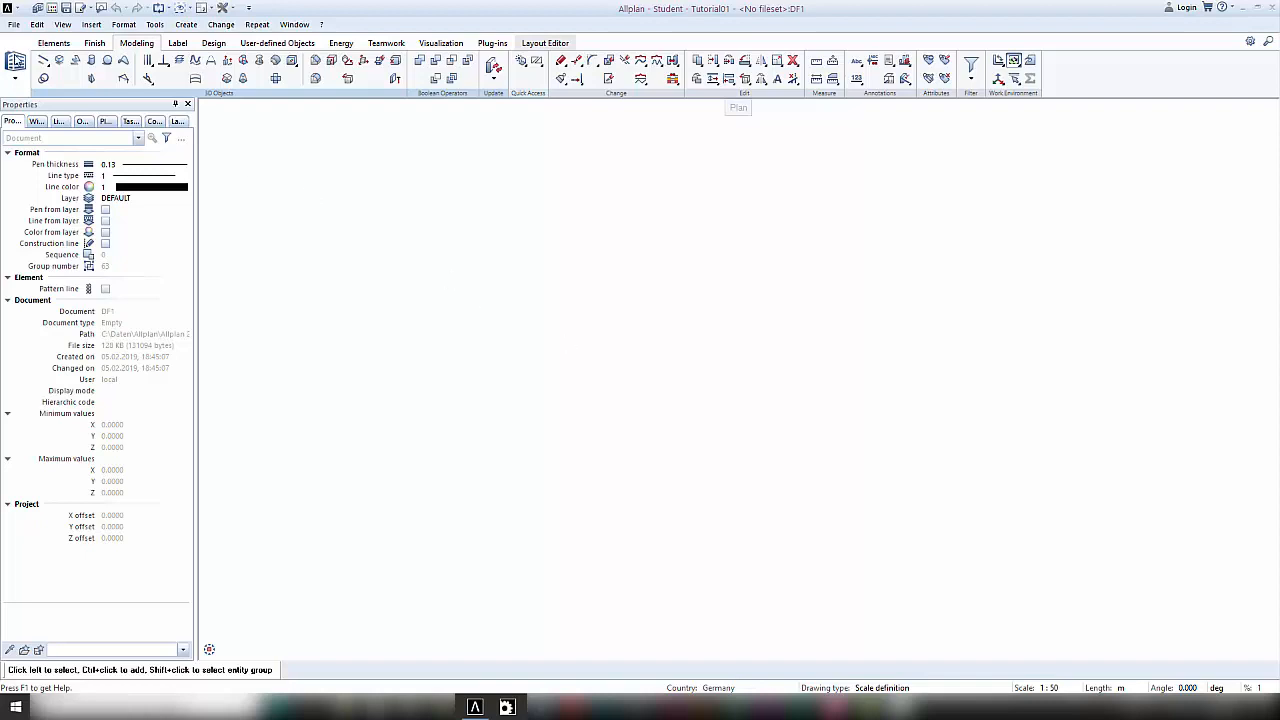
- Start the Wall tool from the Architecture elements and open its wall properties
click(14, 78)
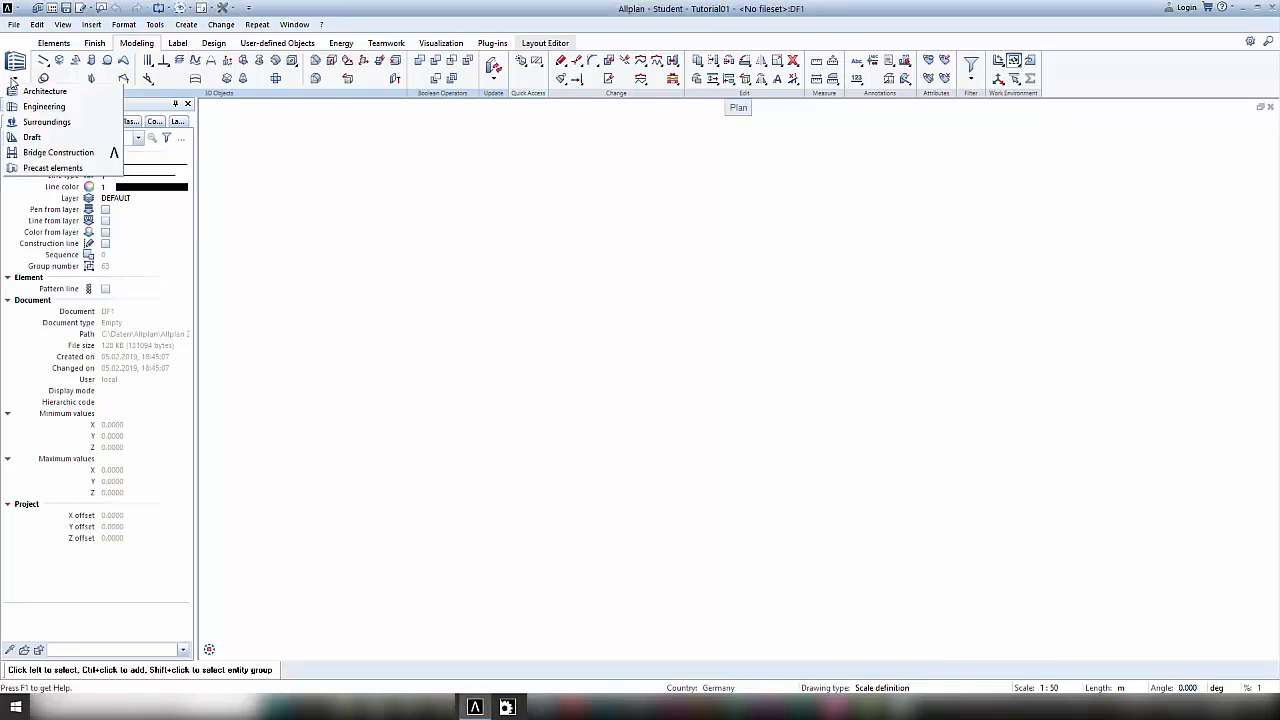
click(66, 46)
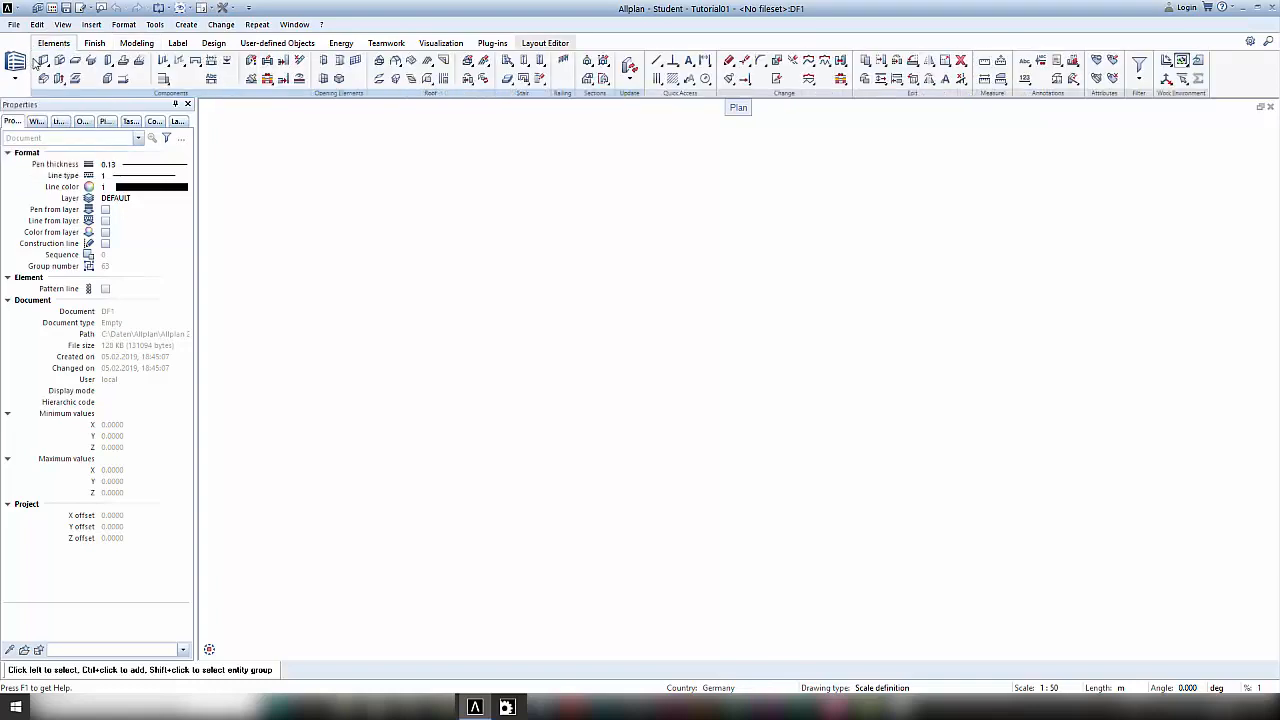
click(45, 62)
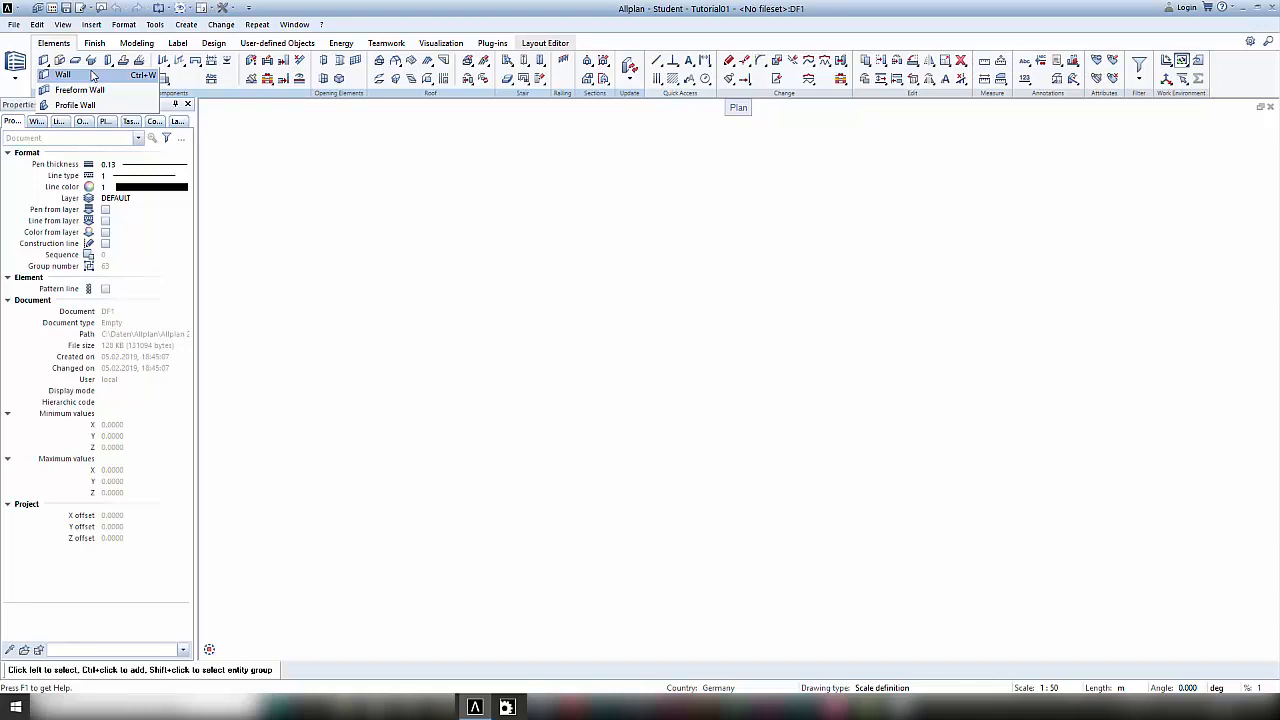
click(91, 75)
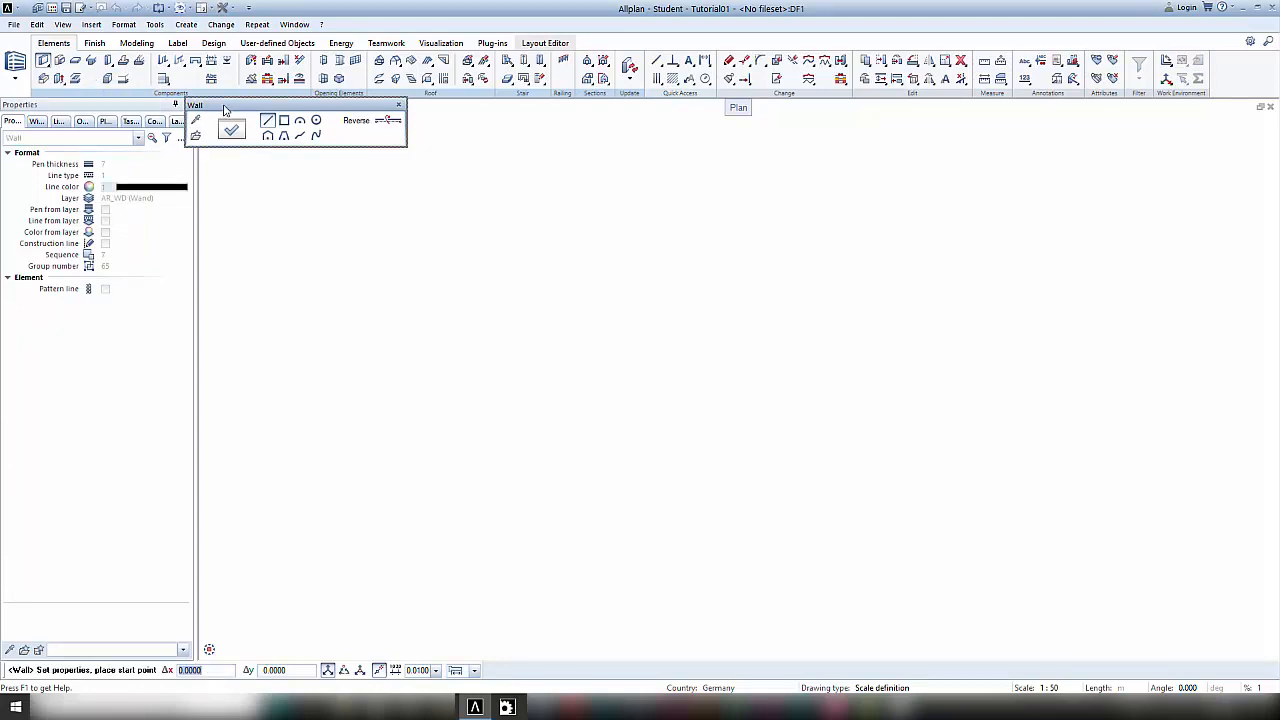
drag(225, 108, 264, 146)
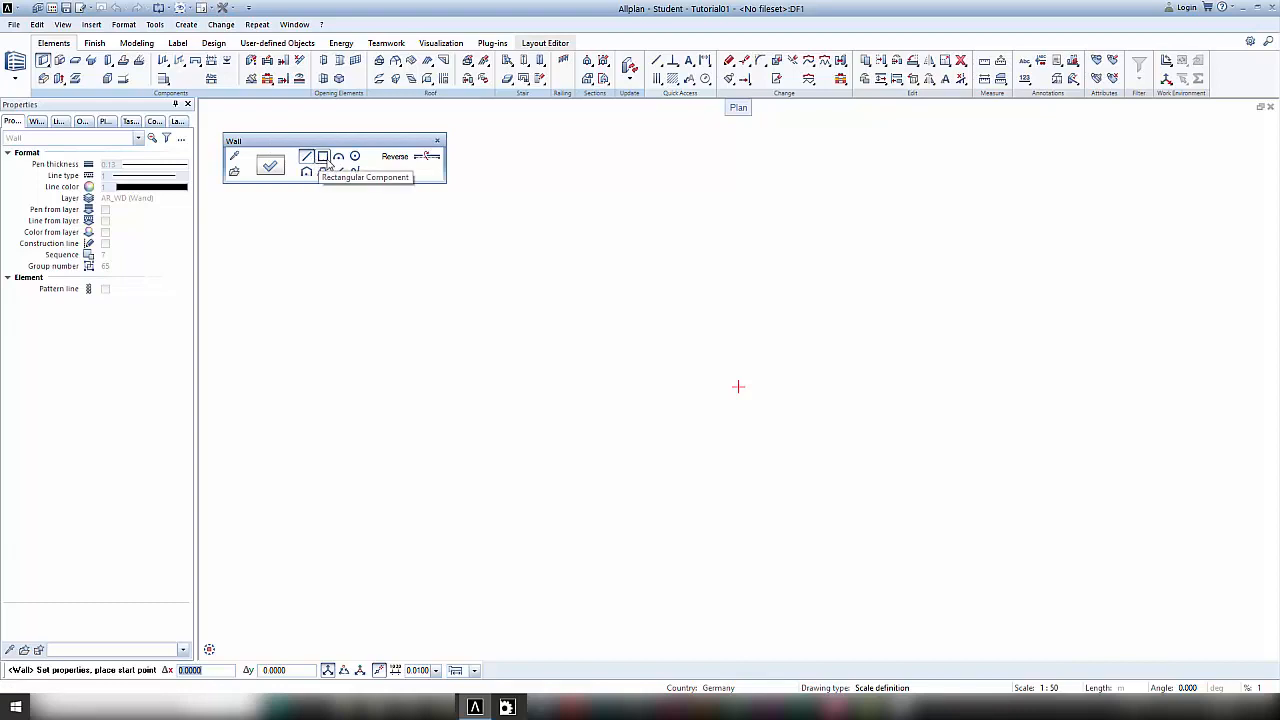
click(270, 166)
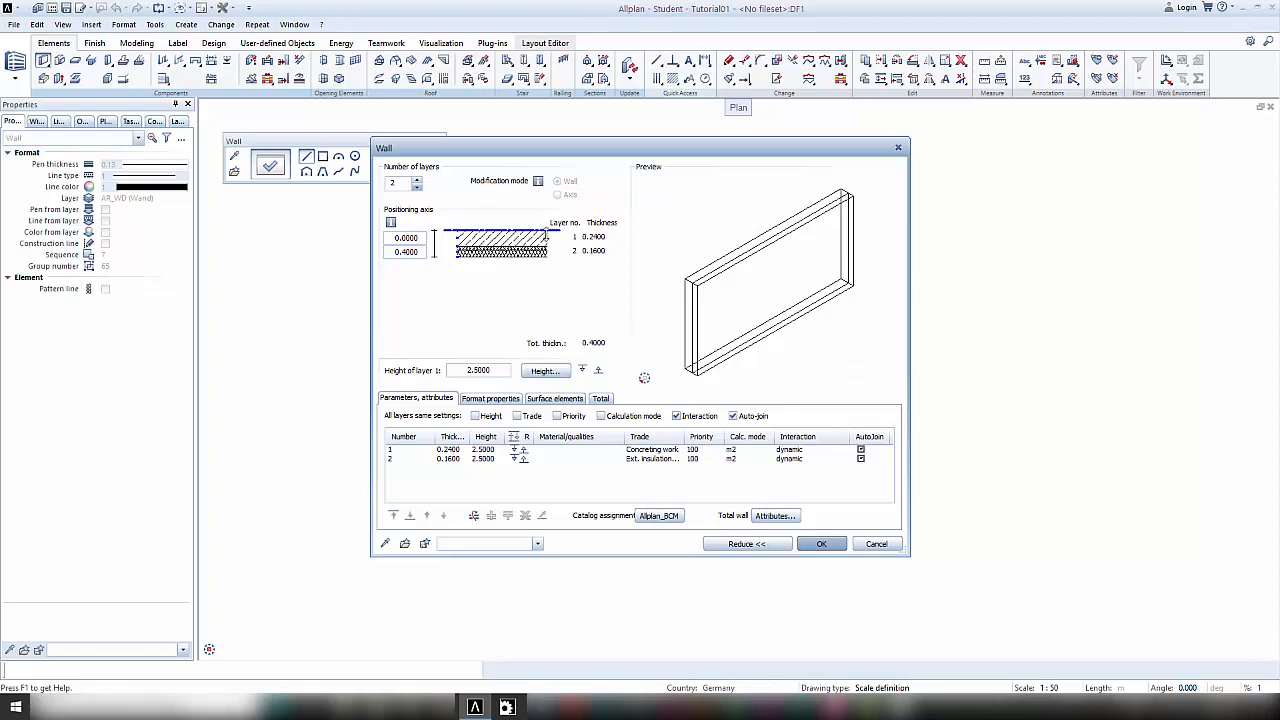
- Try the wall's positioning axis at successive points from the centre of layer 1 to the far edge of layer 2
click(546, 237)
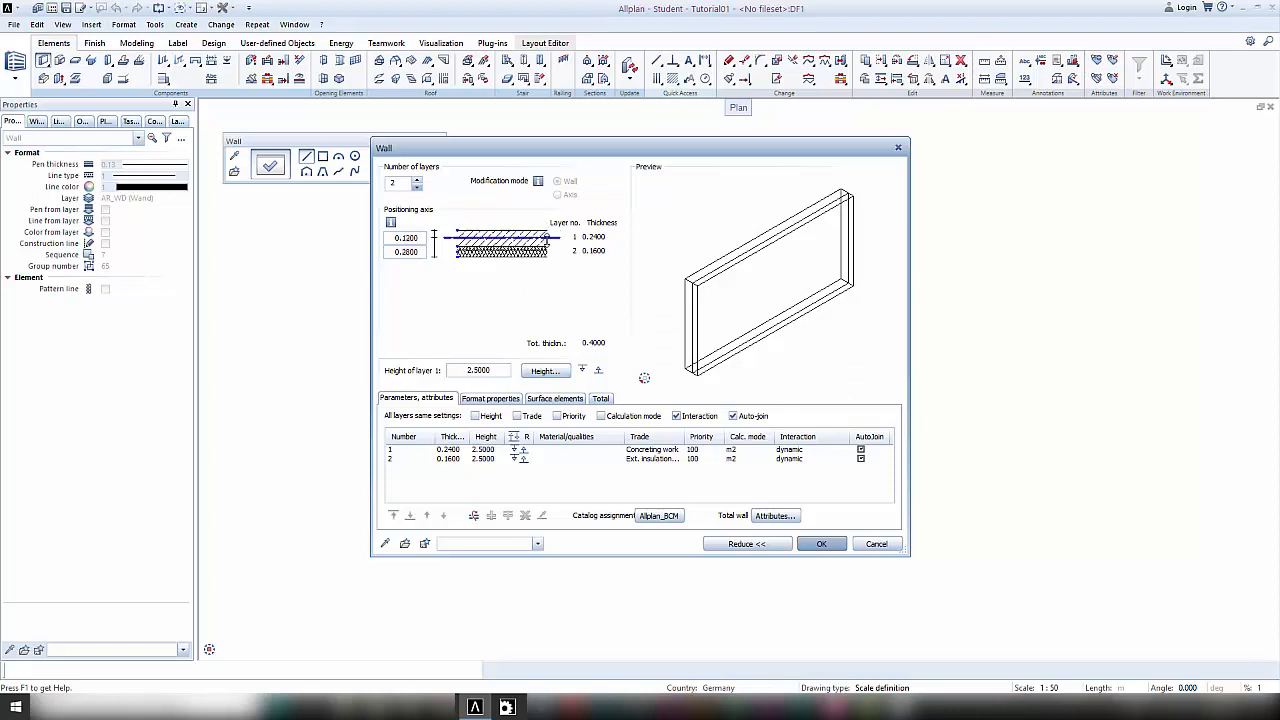
click(547, 244)
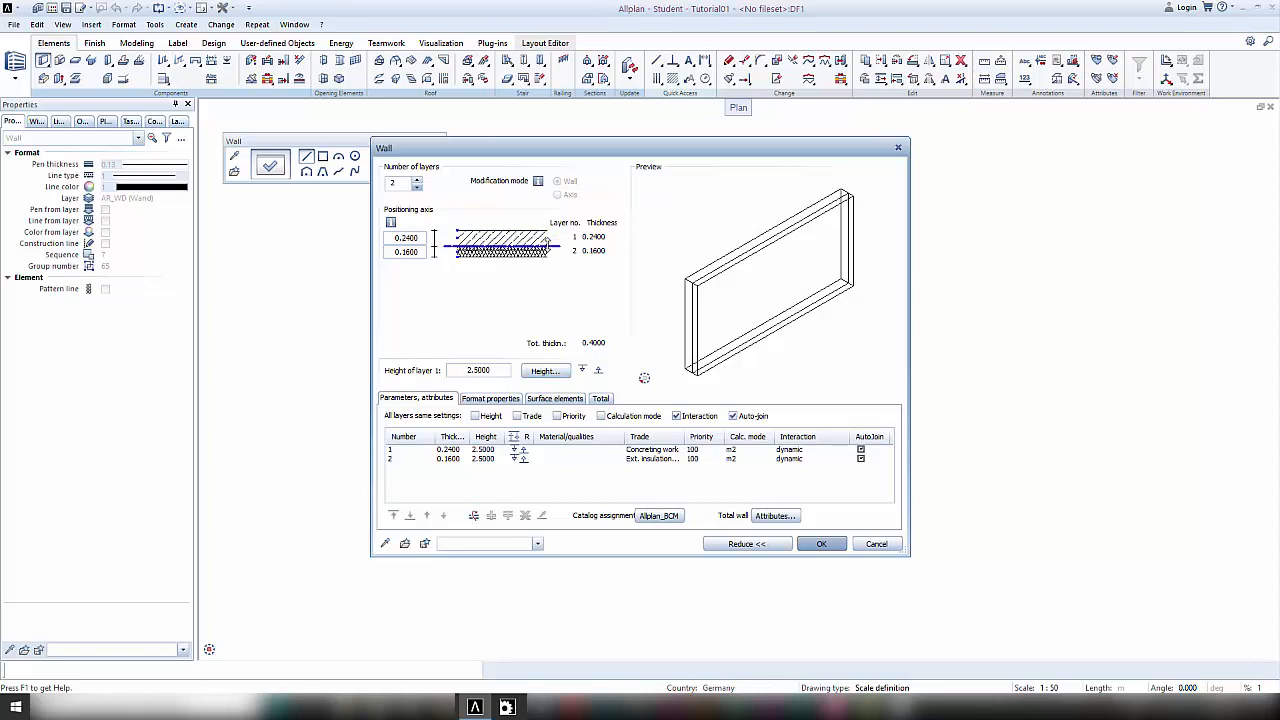
click(548, 250)
click(547, 258)
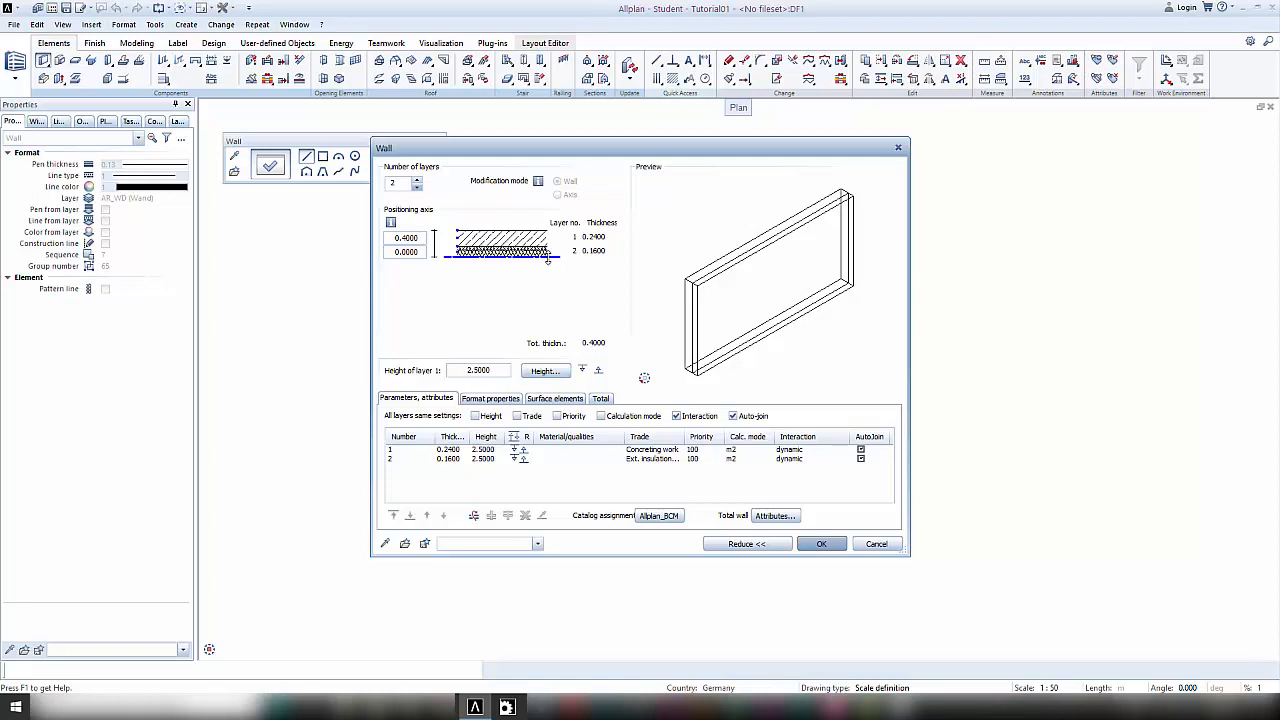
- Set the number of wall layers to 3 and place the positioning axis on the outer edge of layer 1, at 0.0000
click(418, 179)
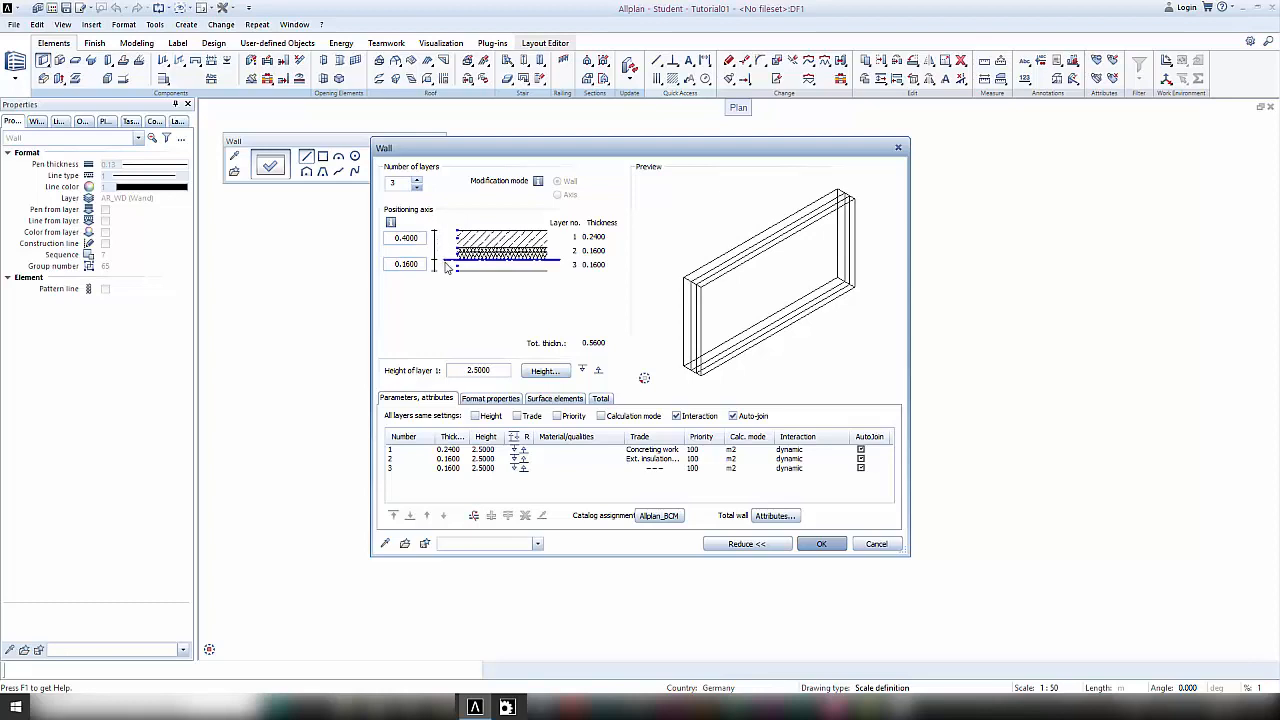
drag(448, 262, 450, 227)
- Compare the wall preview in Animation, Hidden and Wireframe display, and return it to a standard isometric view
drag(672, 268, 820, 194)
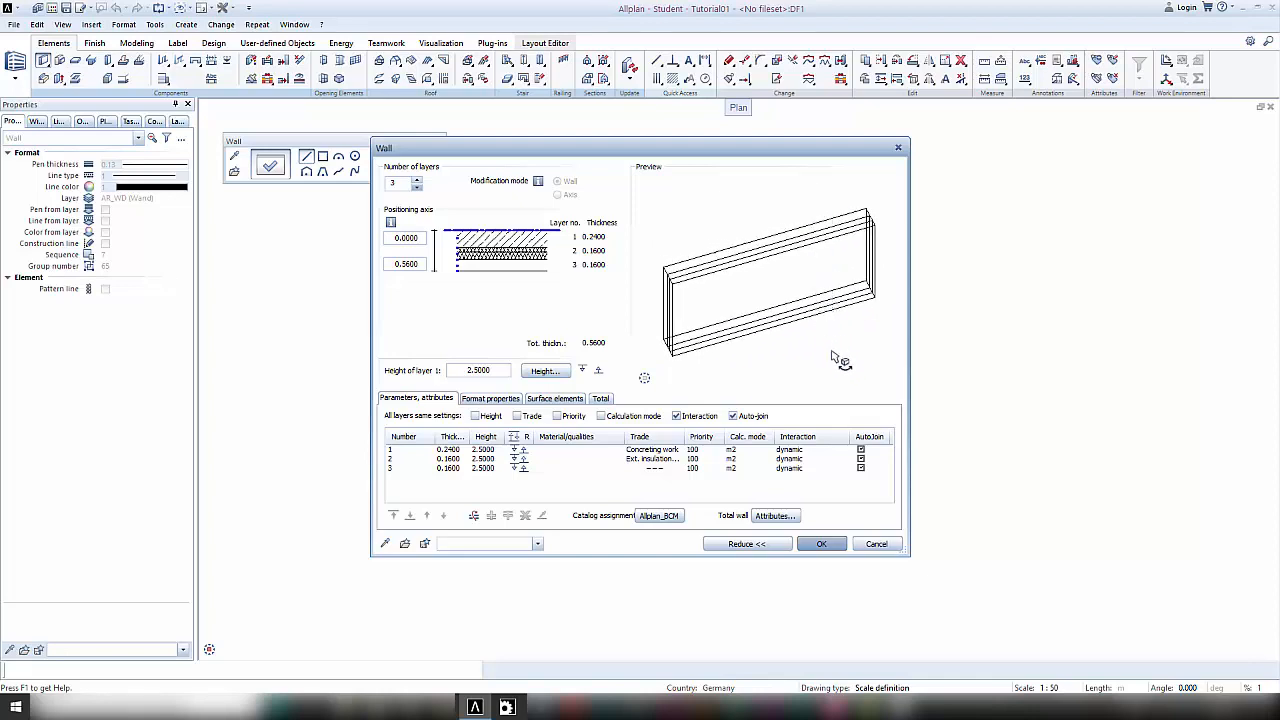
mouse_move(836, 356)
middle_down()
mouse_move(835, 341)
mouse_move(836, 357)
middle_up()
click(870, 380)
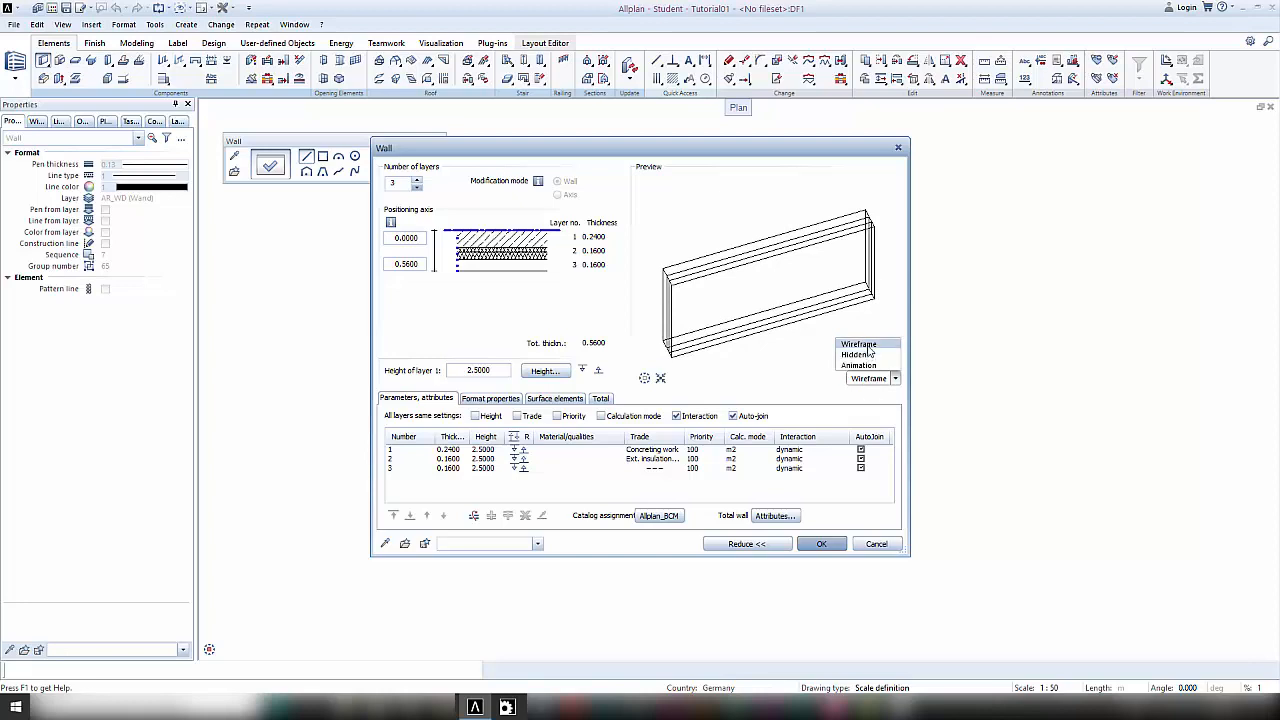
click(877, 366)
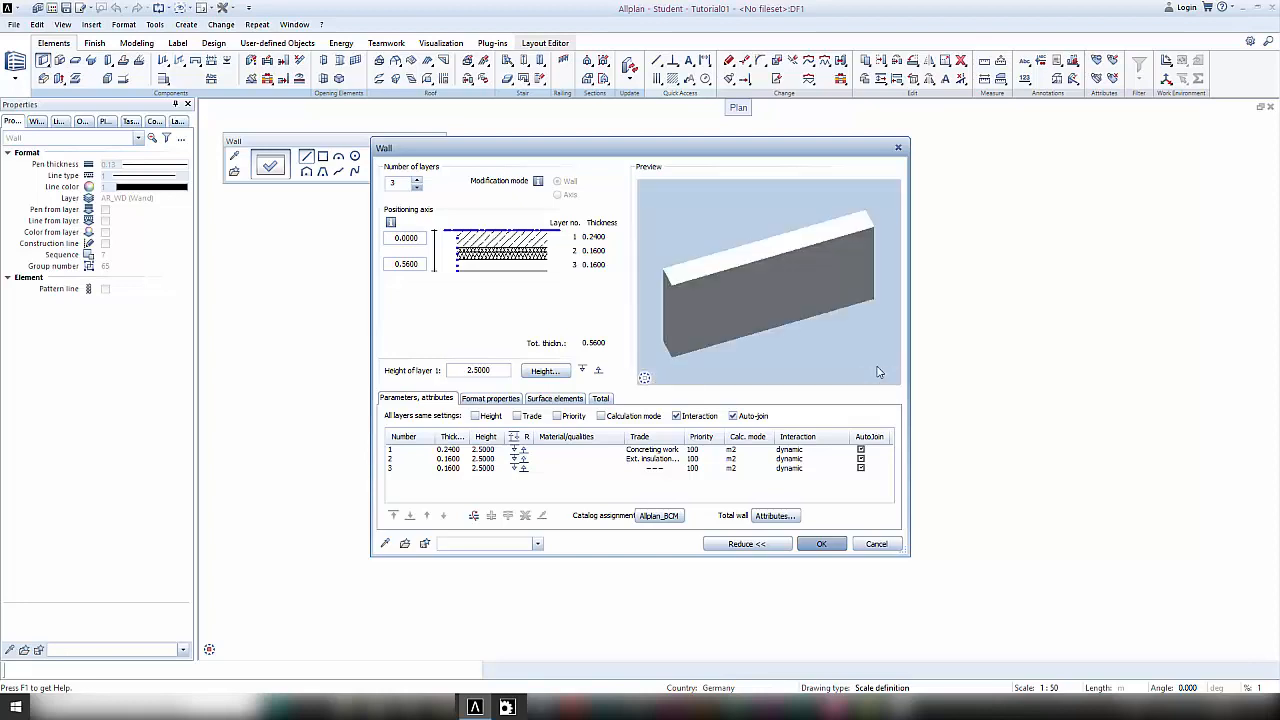
click(877, 379)
click(870, 344)
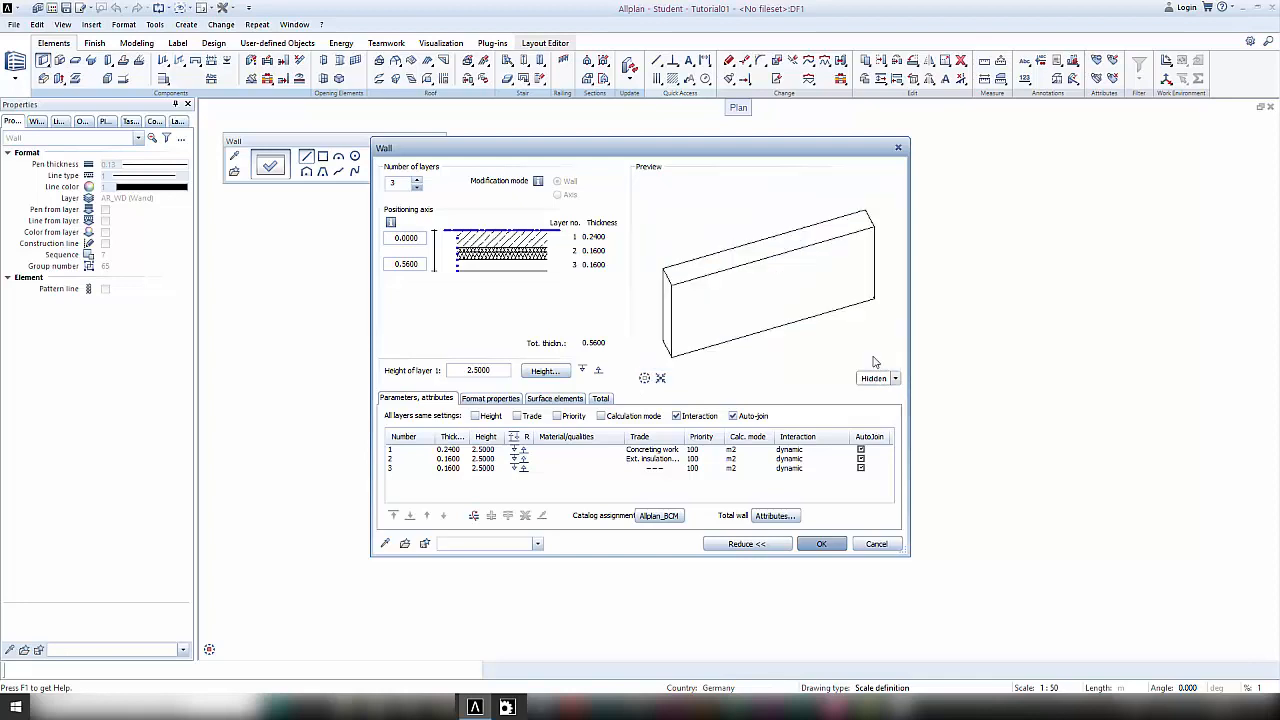
click(875, 379)
click(871, 352)
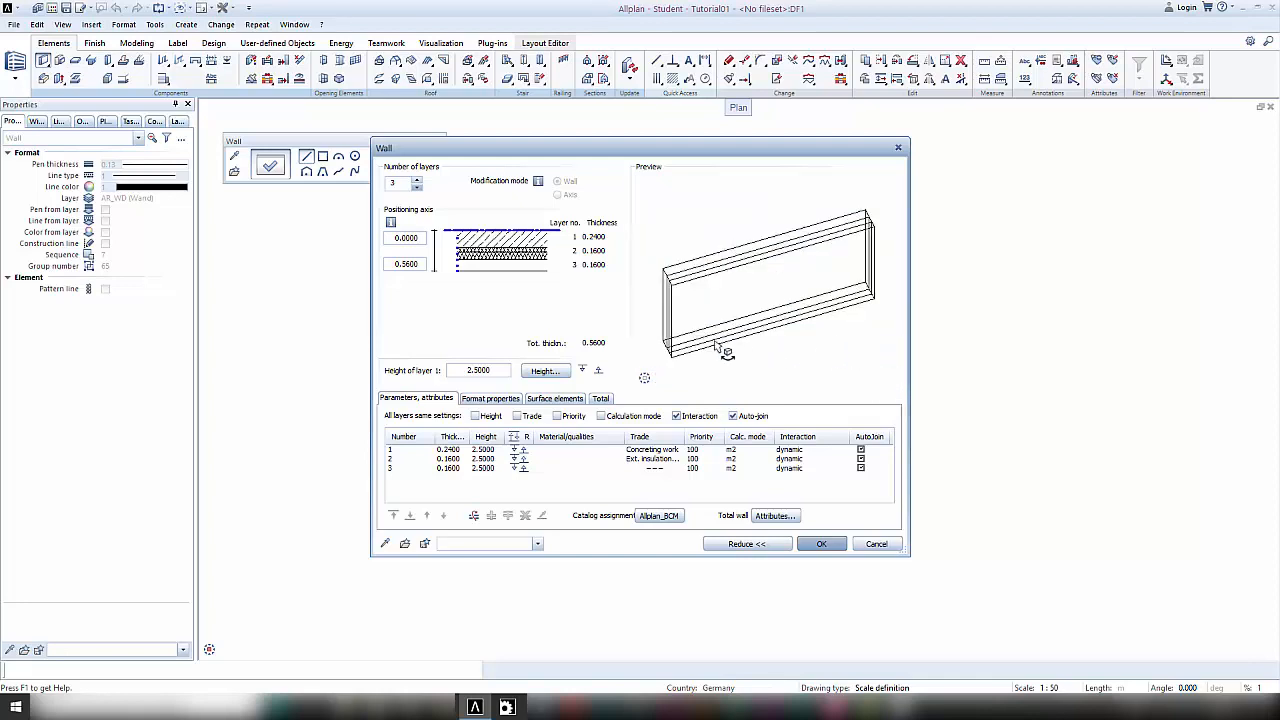
mouse_move(644, 382)
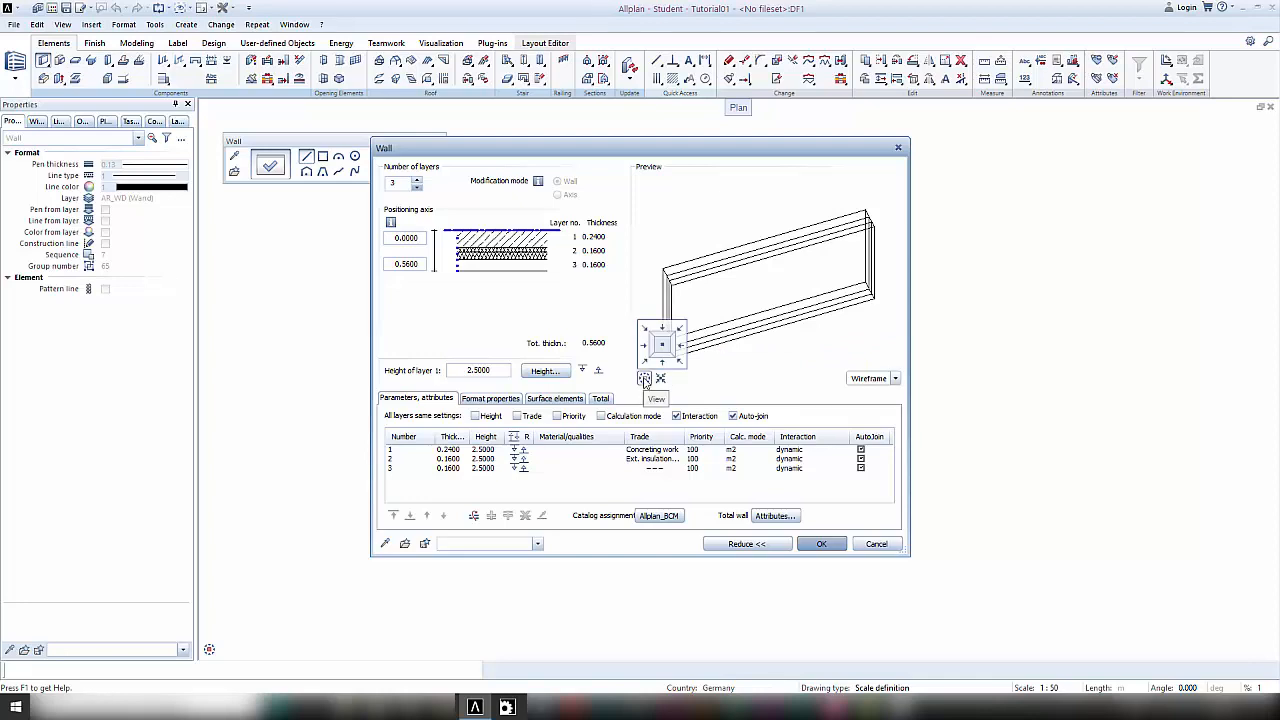
click(646, 367)
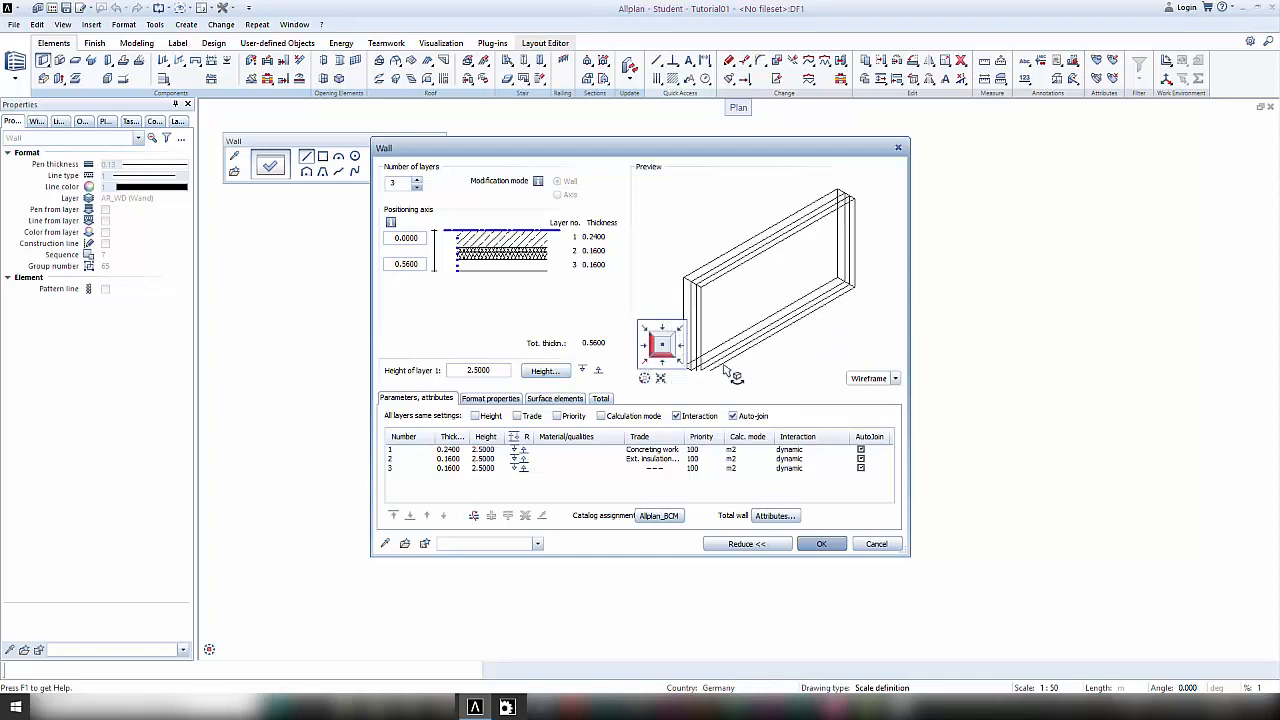
middle_drag(750, 358, 752, 352)
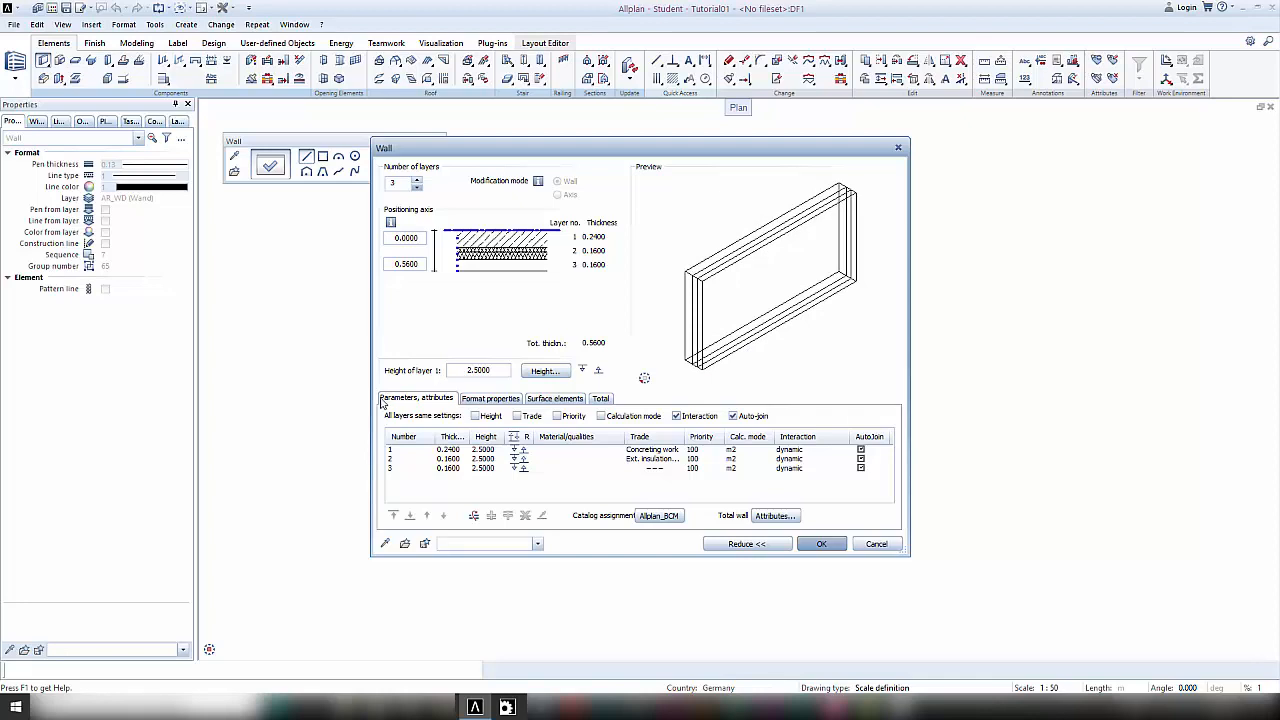
- Show the total overview of all layer settings and open the thickness value of layer 1
click(600, 398)
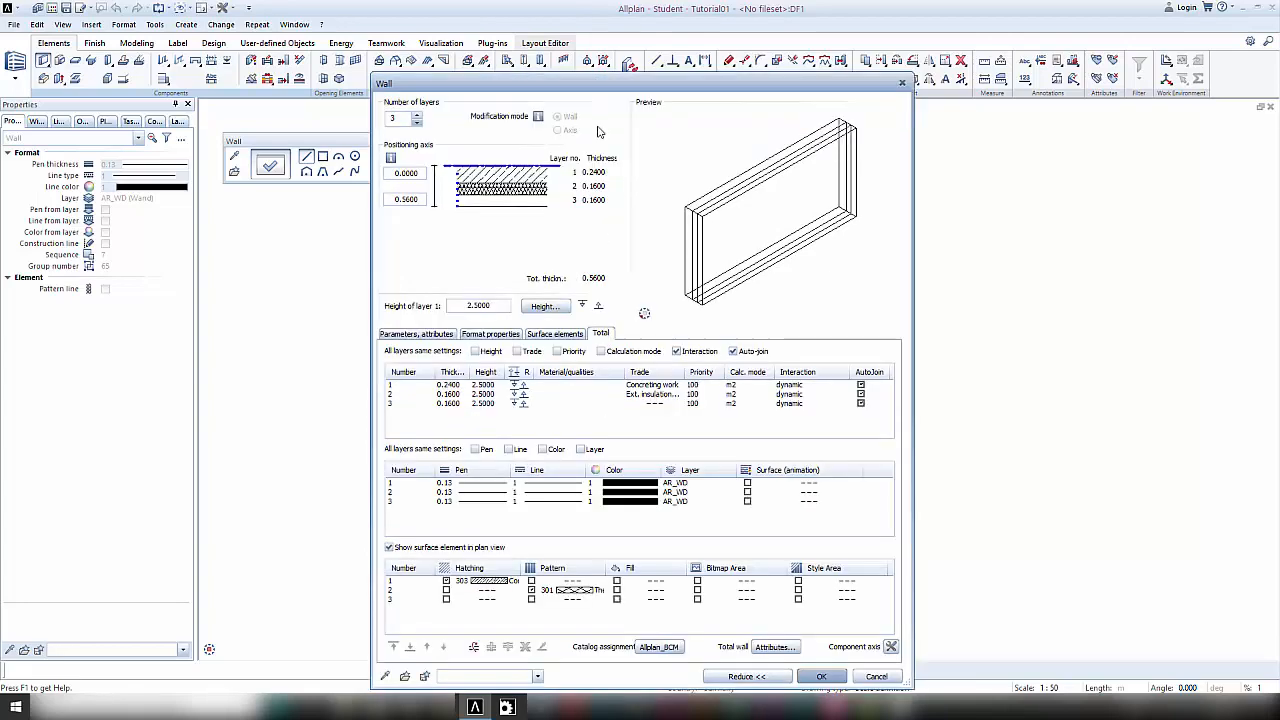
drag(604, 88, 603, 40)
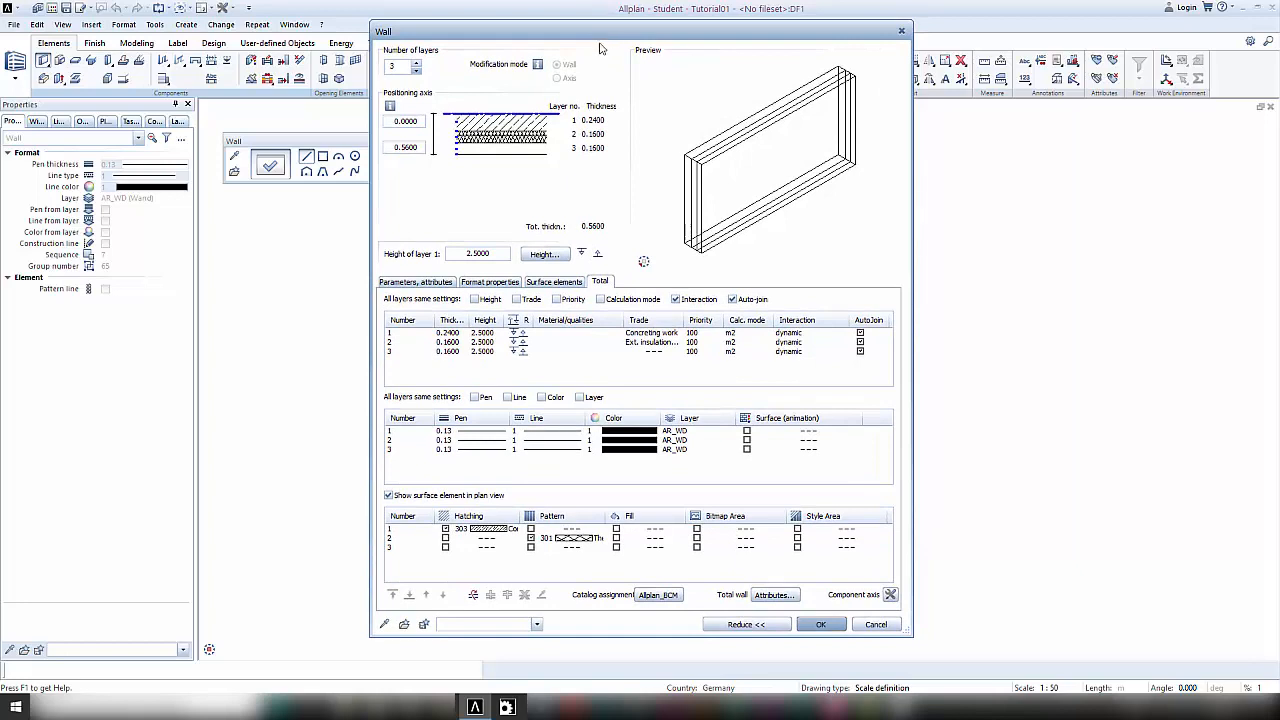
click(448, 334)
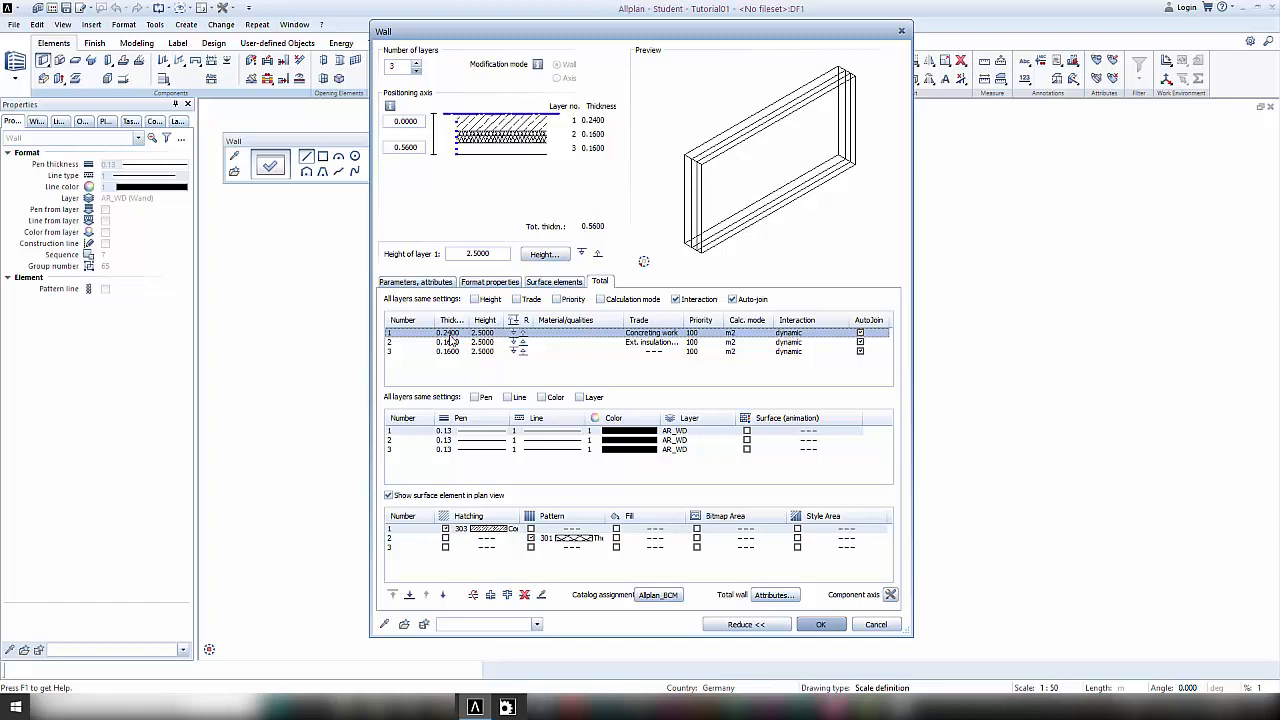
click(451, 342)
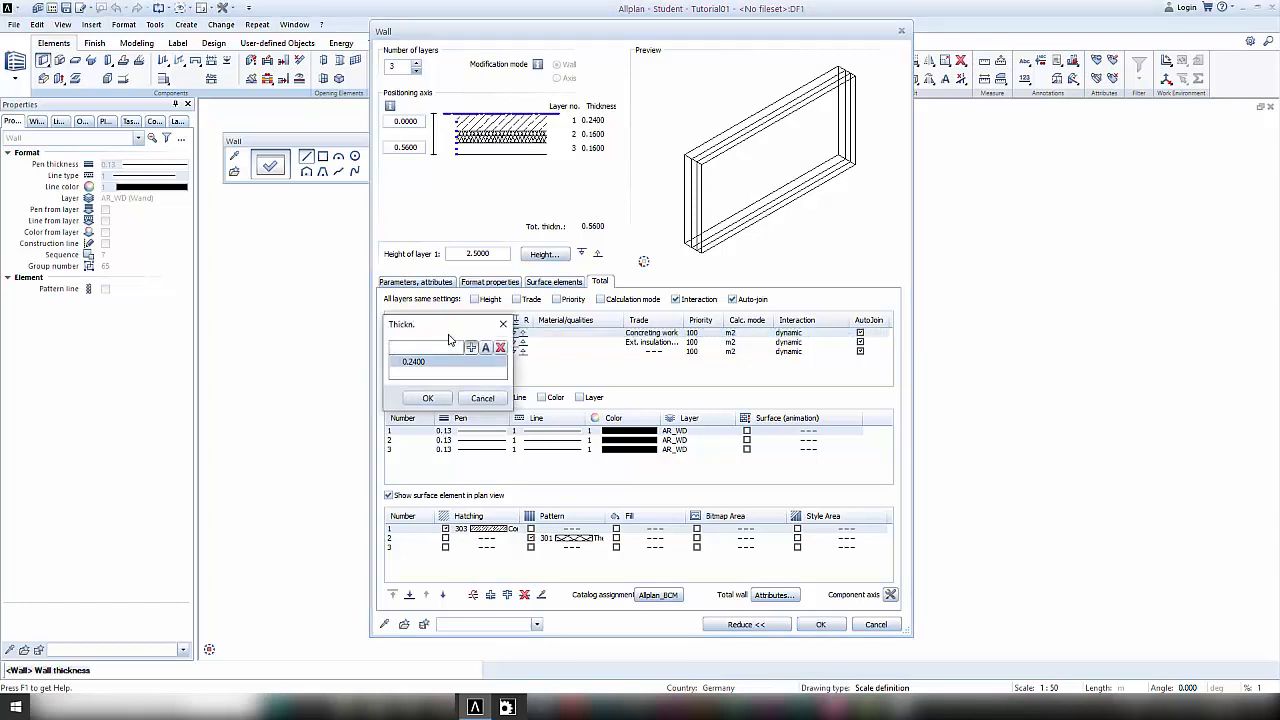
key(Return)
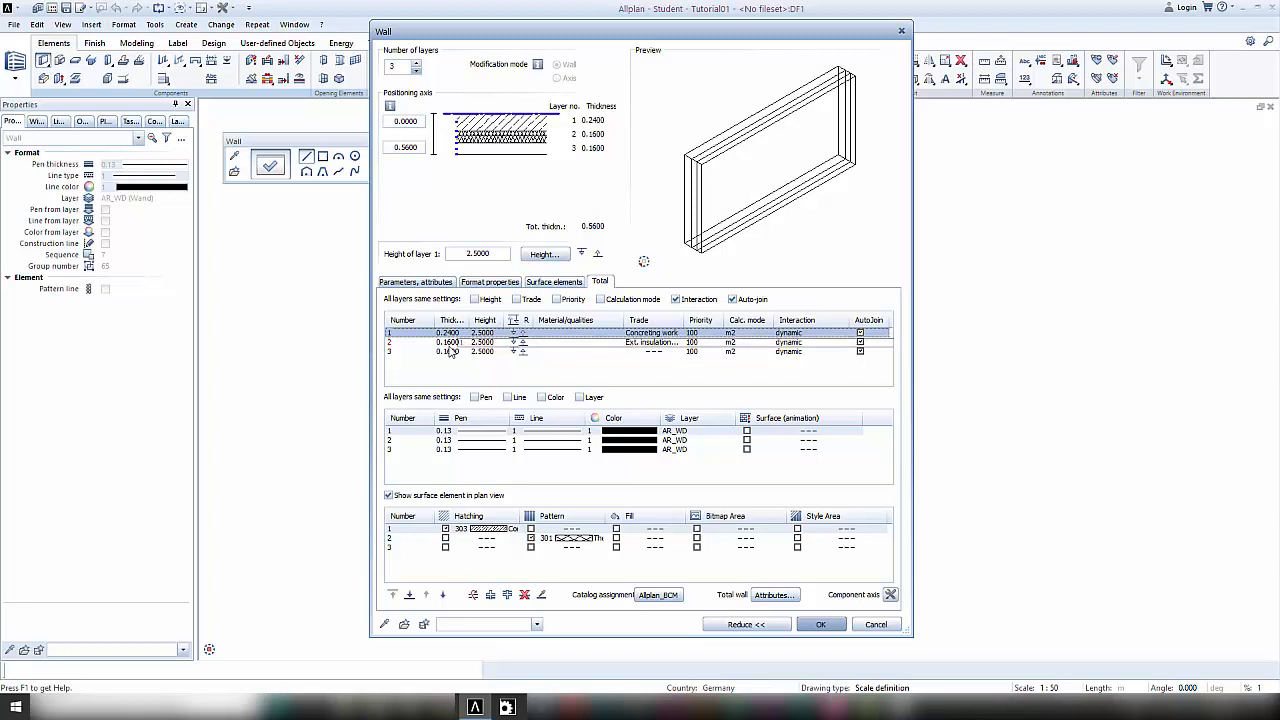
- Try moving the concreting work layer to the third position and back to the first
drag(450, 348, 450, 349)
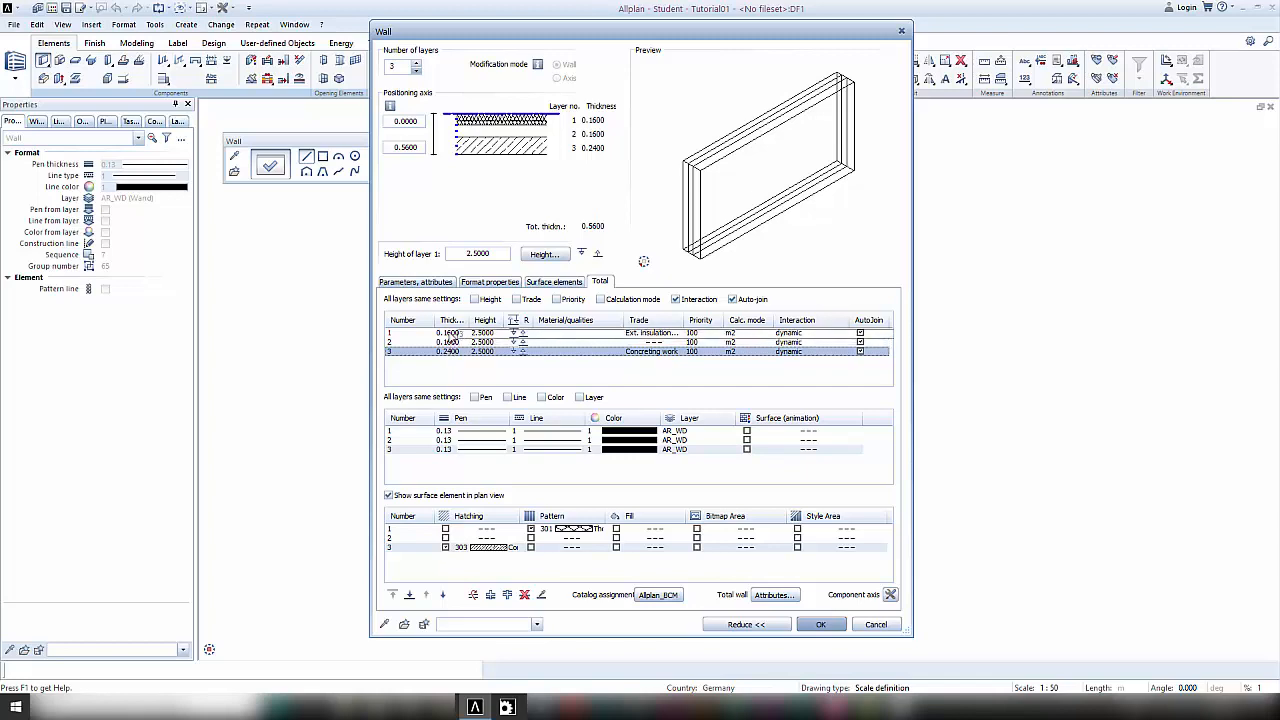
drag(450, 333, 451, 338)
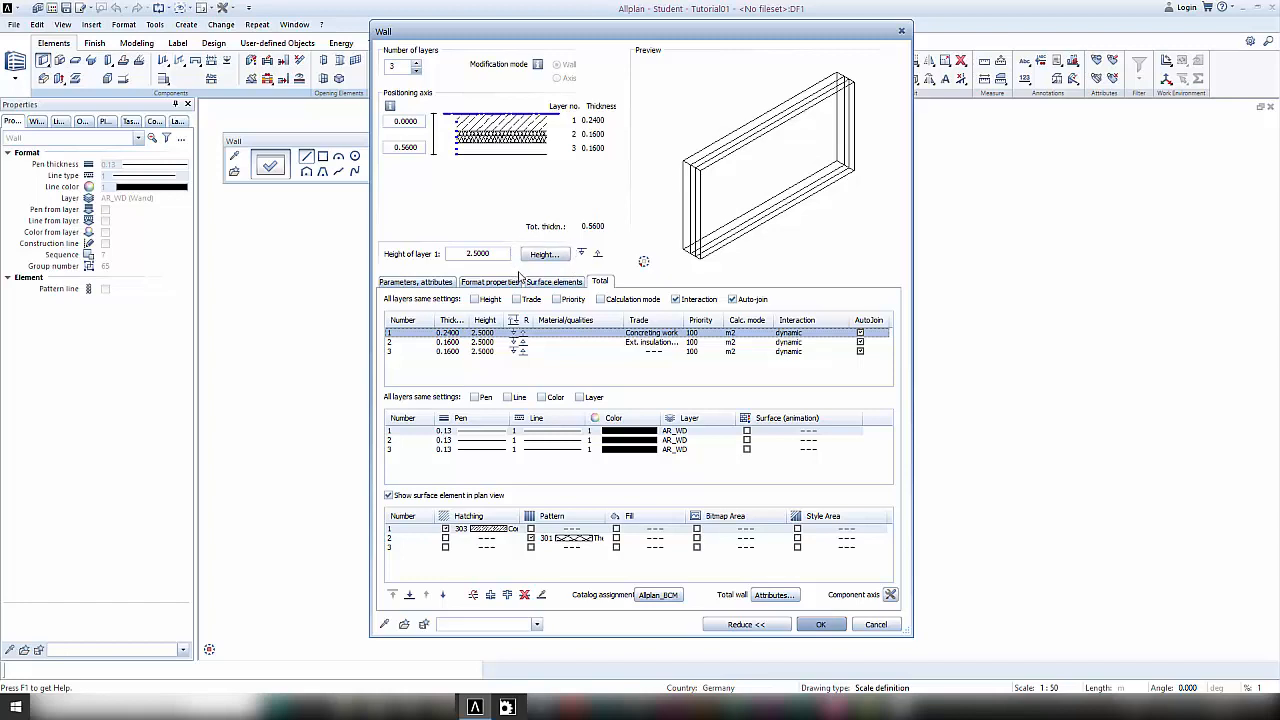
- Set the top level offset of layer 3 to -0.2000 in its height settings
click(519, 353)
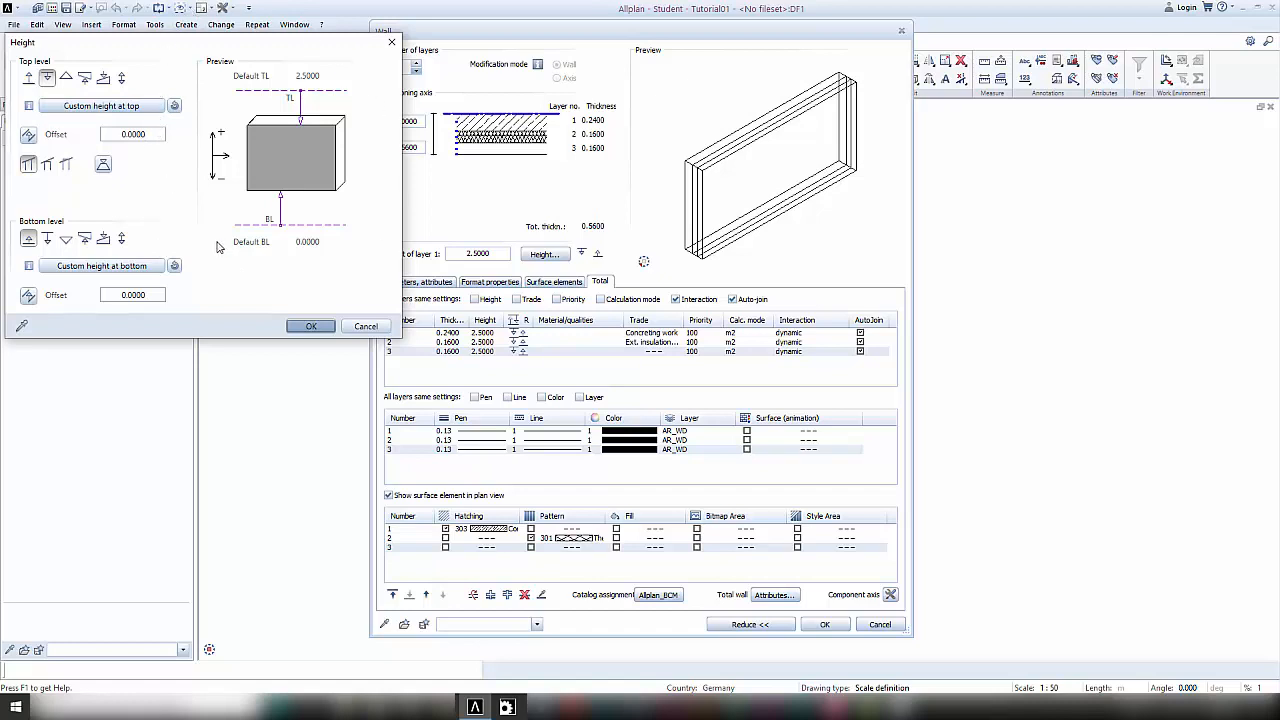
click(150, 135)
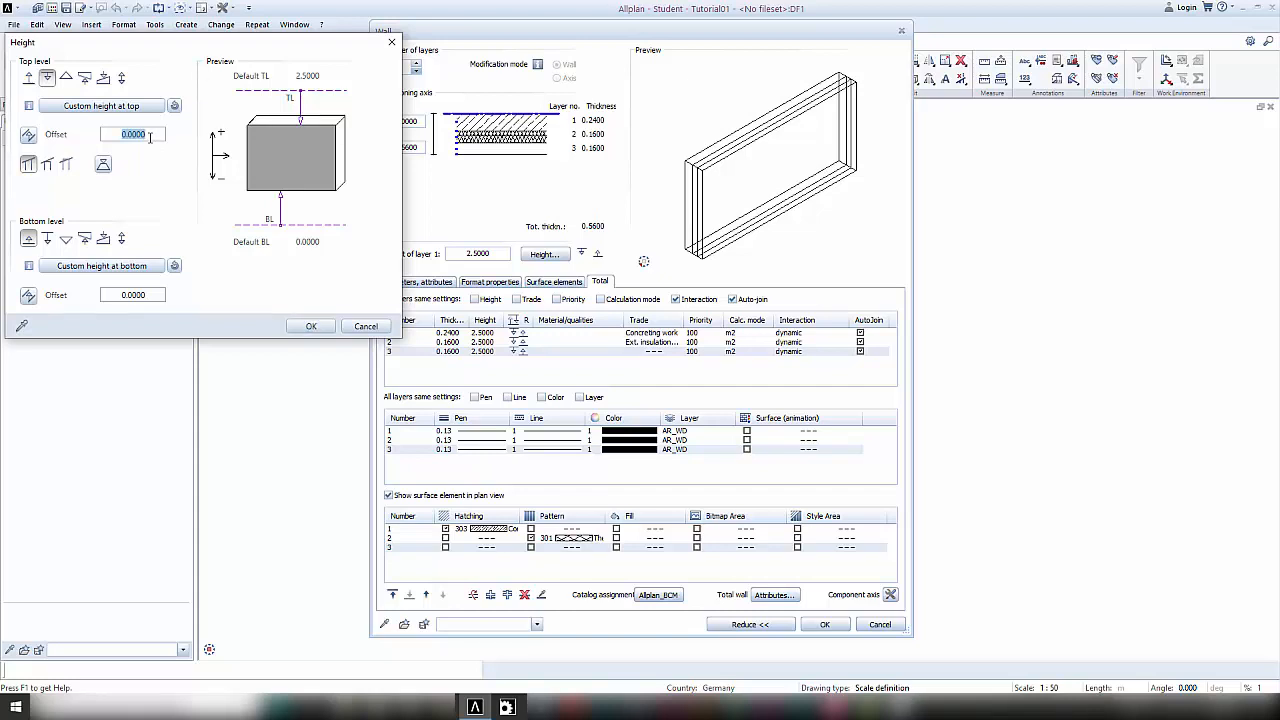
text(-)
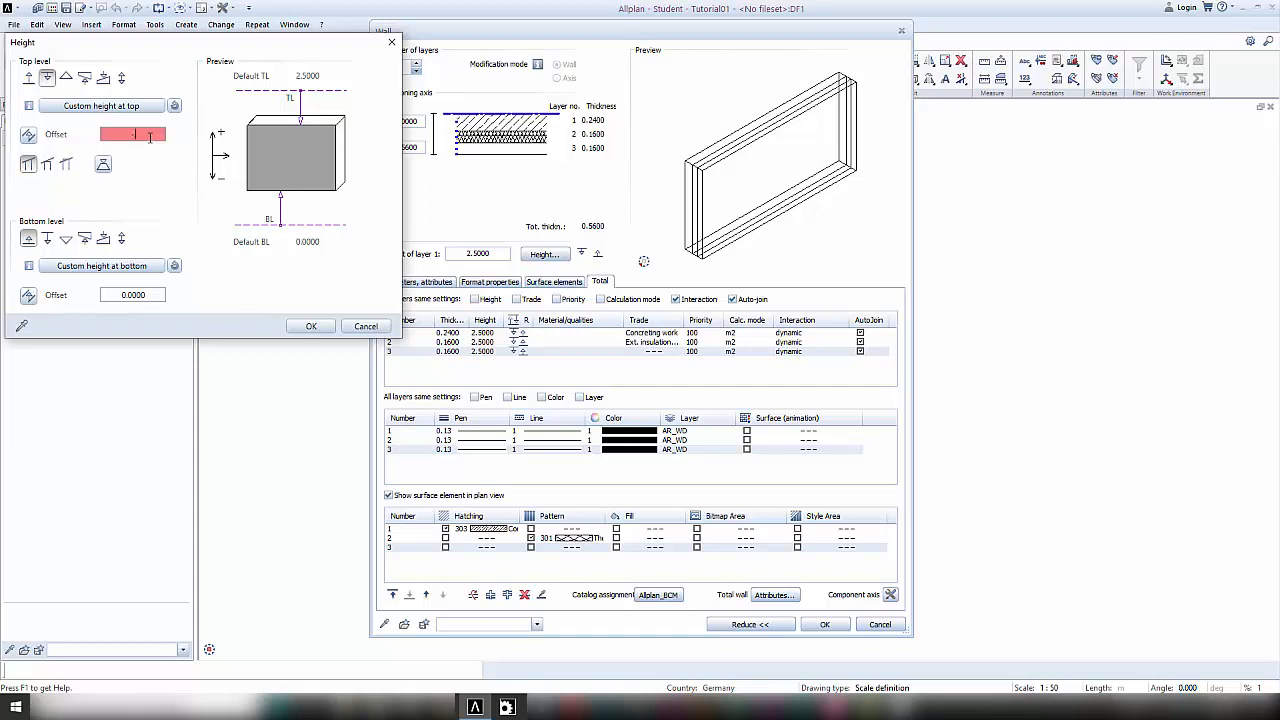
text(2)
key(Tab)
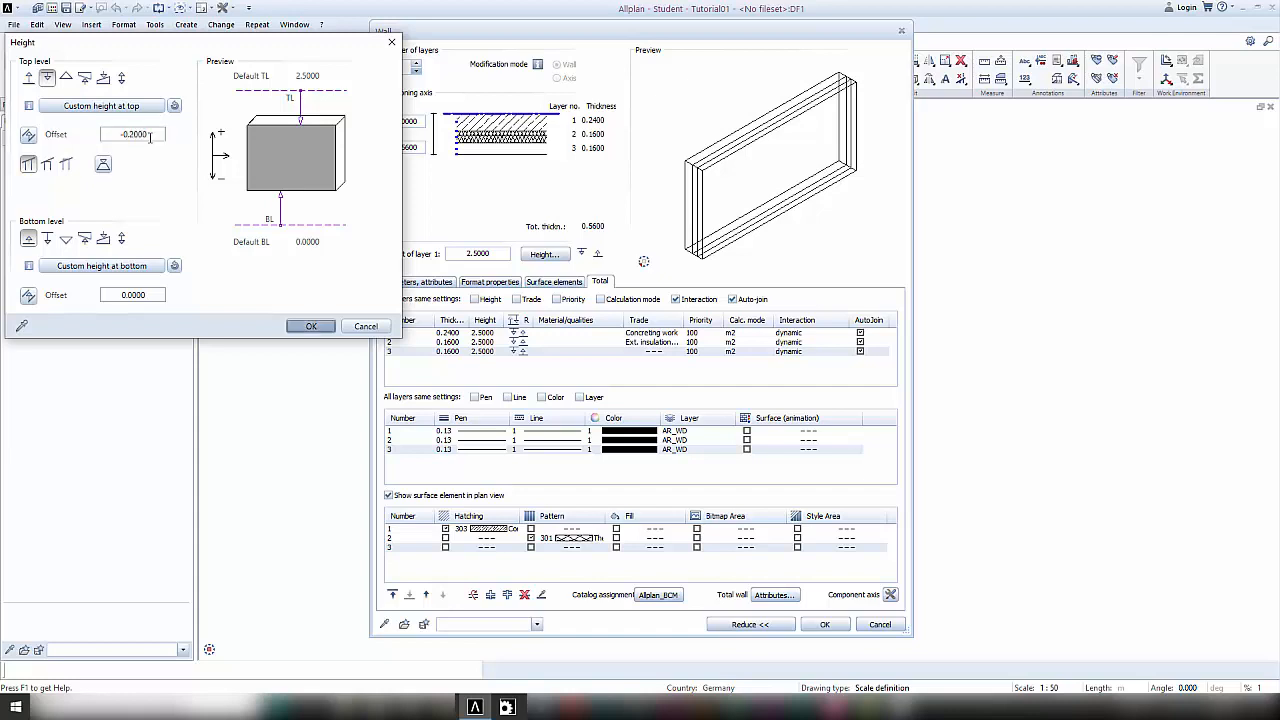
click(312, 327)
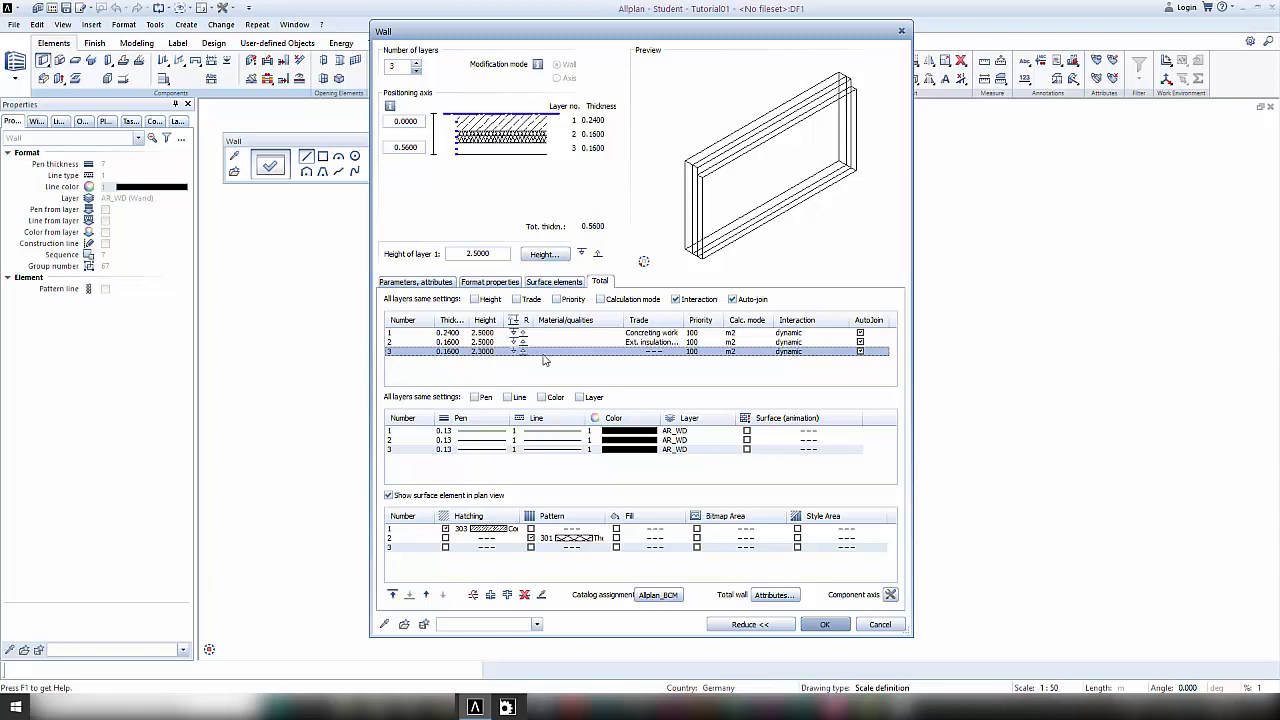
- Assign the second Exp_Concrete_Detail surface from the office's 30YearEdition Materials, Exposed concrete, to layer 1
mouse_move(692, 262)
click(815, 435)
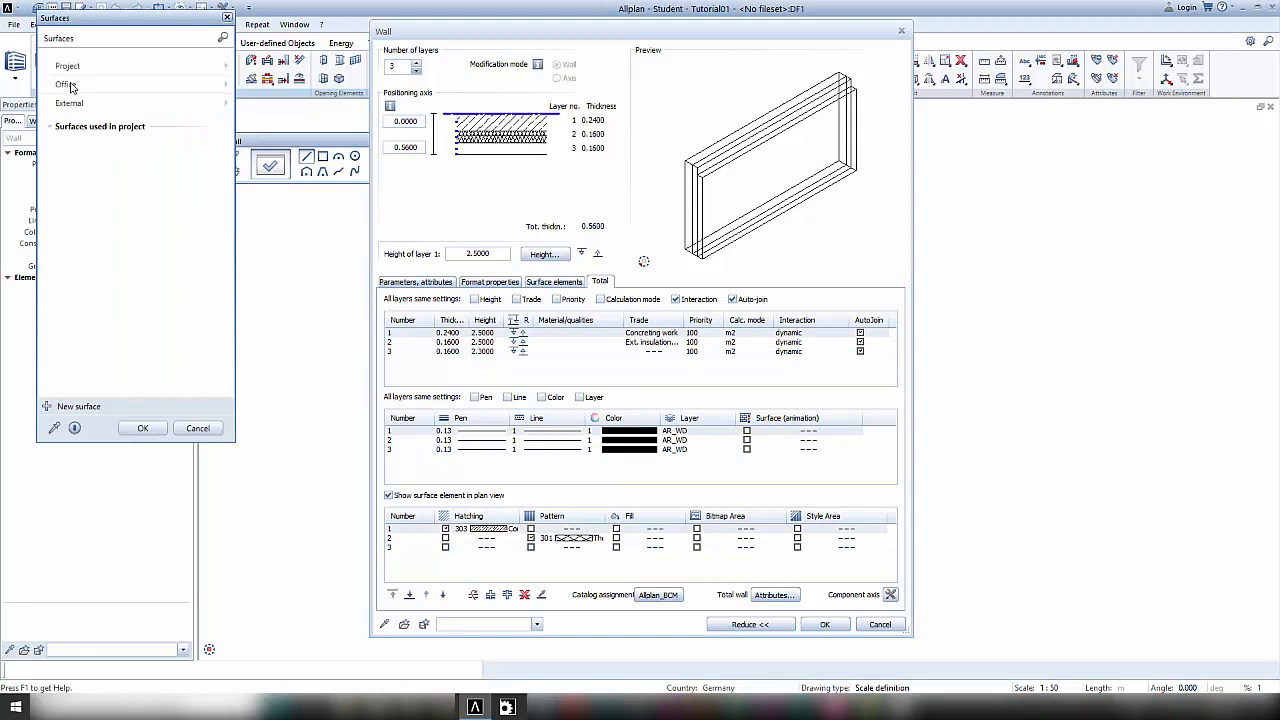
click(71, 86)
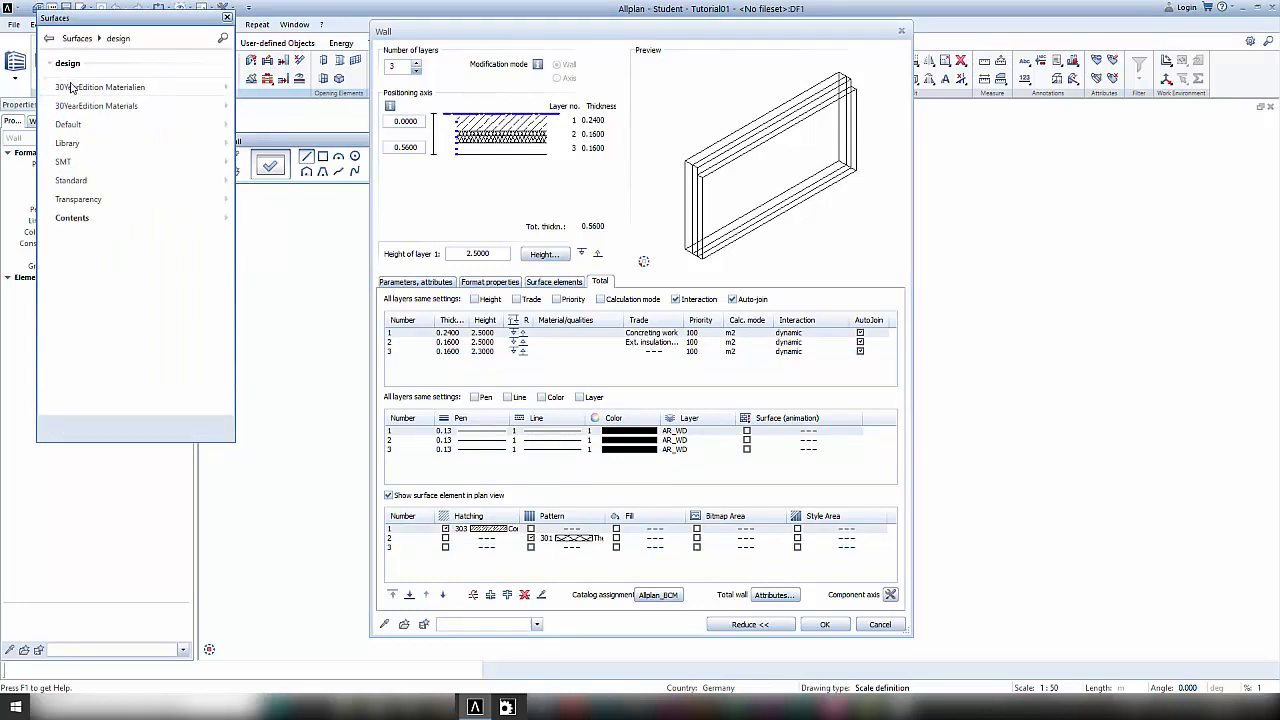
click(73, 106)
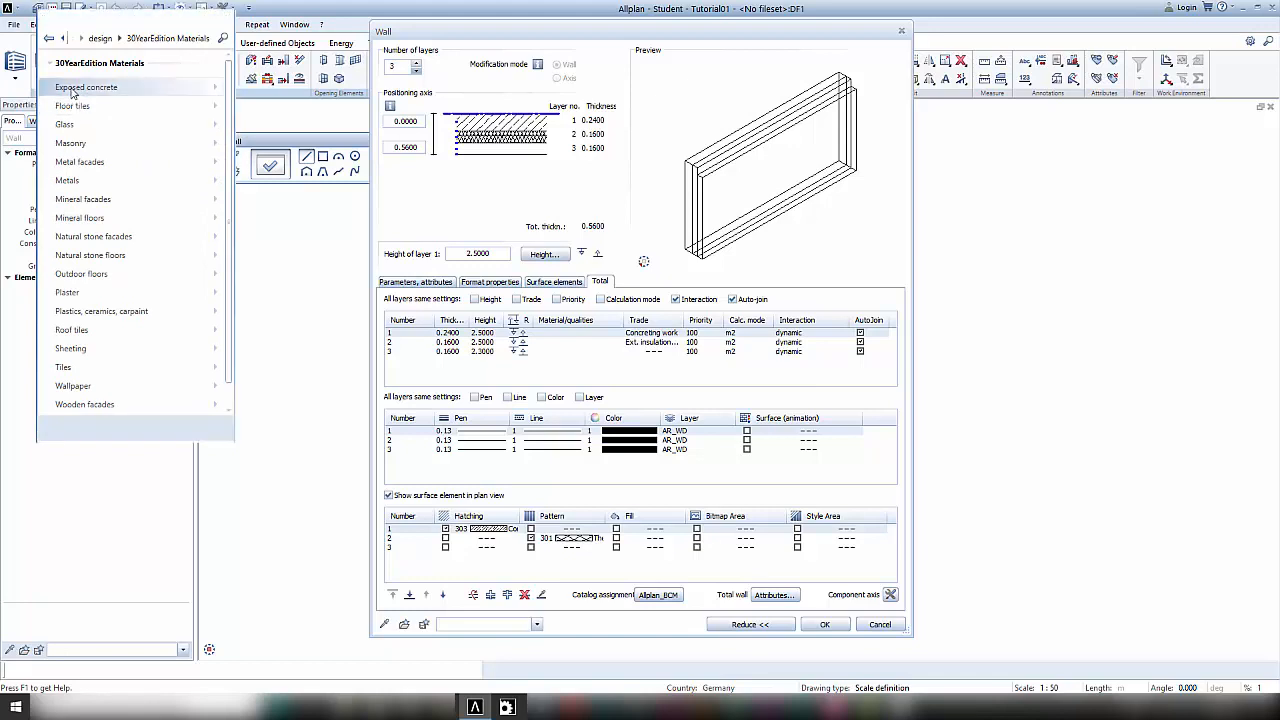
click(72, 89)
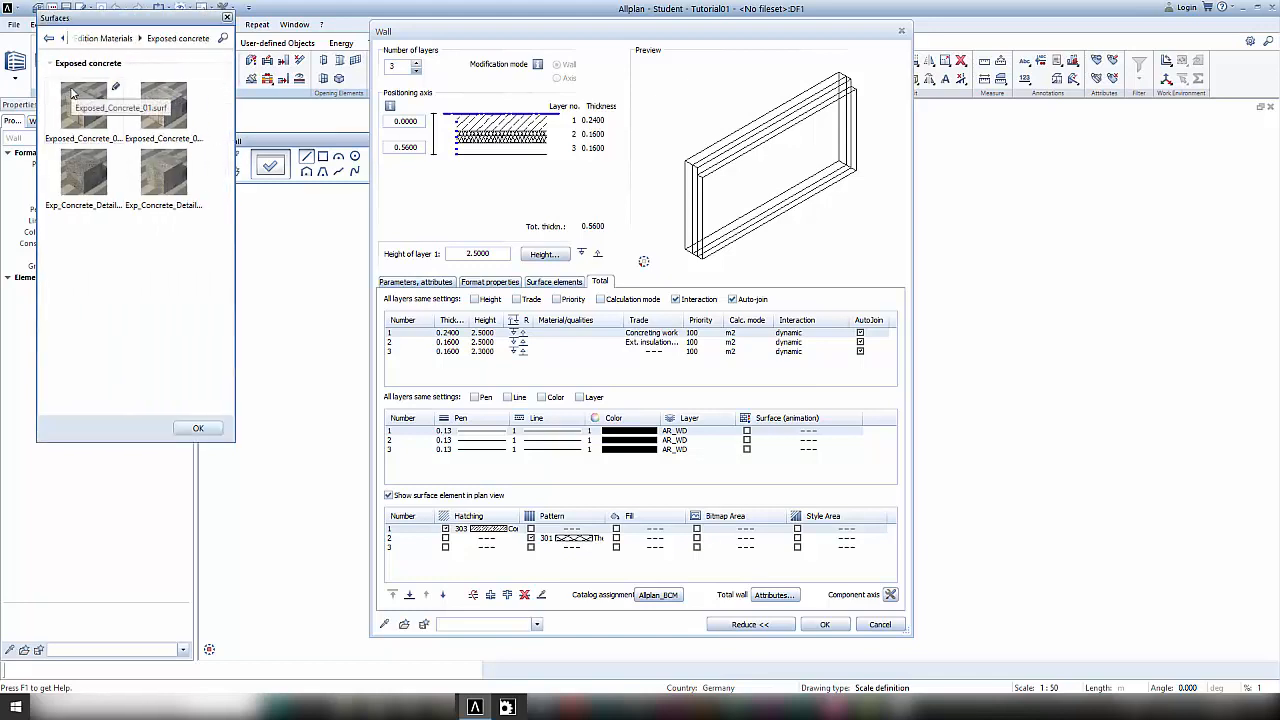
double_click(163, 172)
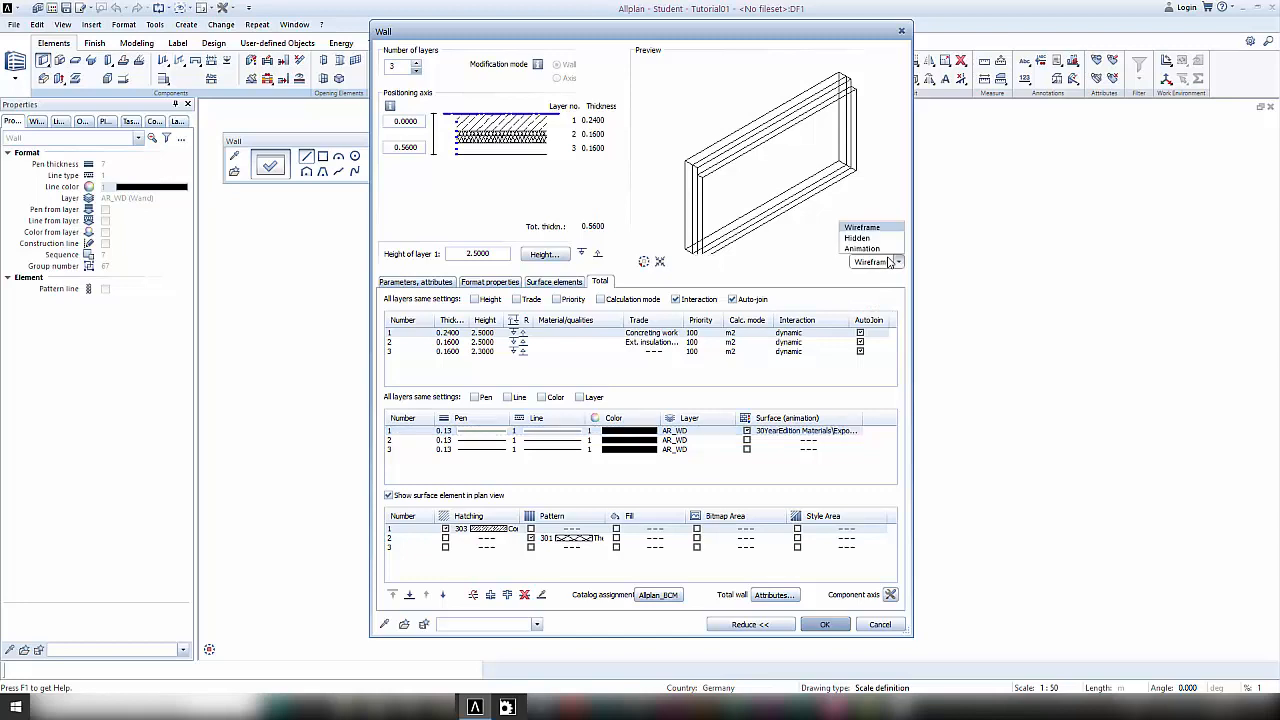
- Switch the wall preview from wireframe to Animation and rotate it to view the layers and surfaces
click(889, 261)
click(863, 248)
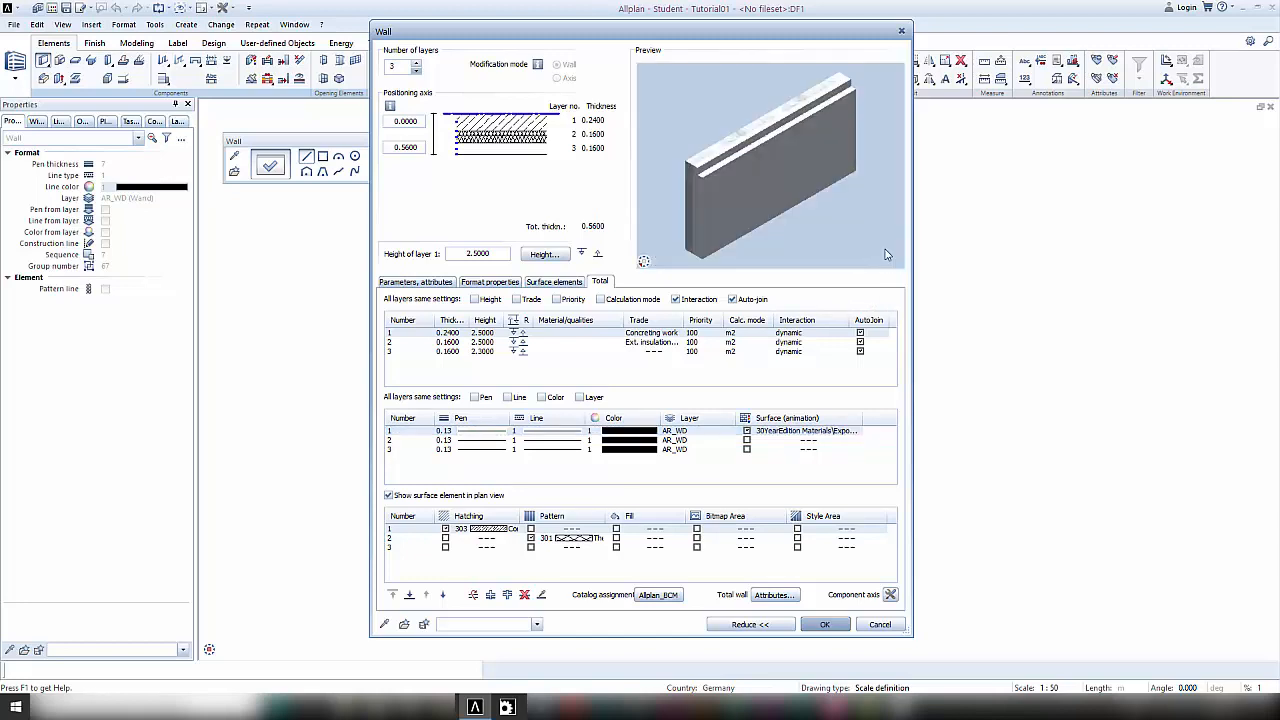
mouse_move(848, 145)
mouse_down()
mouse_move(725, 126)
mouse_move(636, 160)
mouse_move(710, 229)
mouse_up()
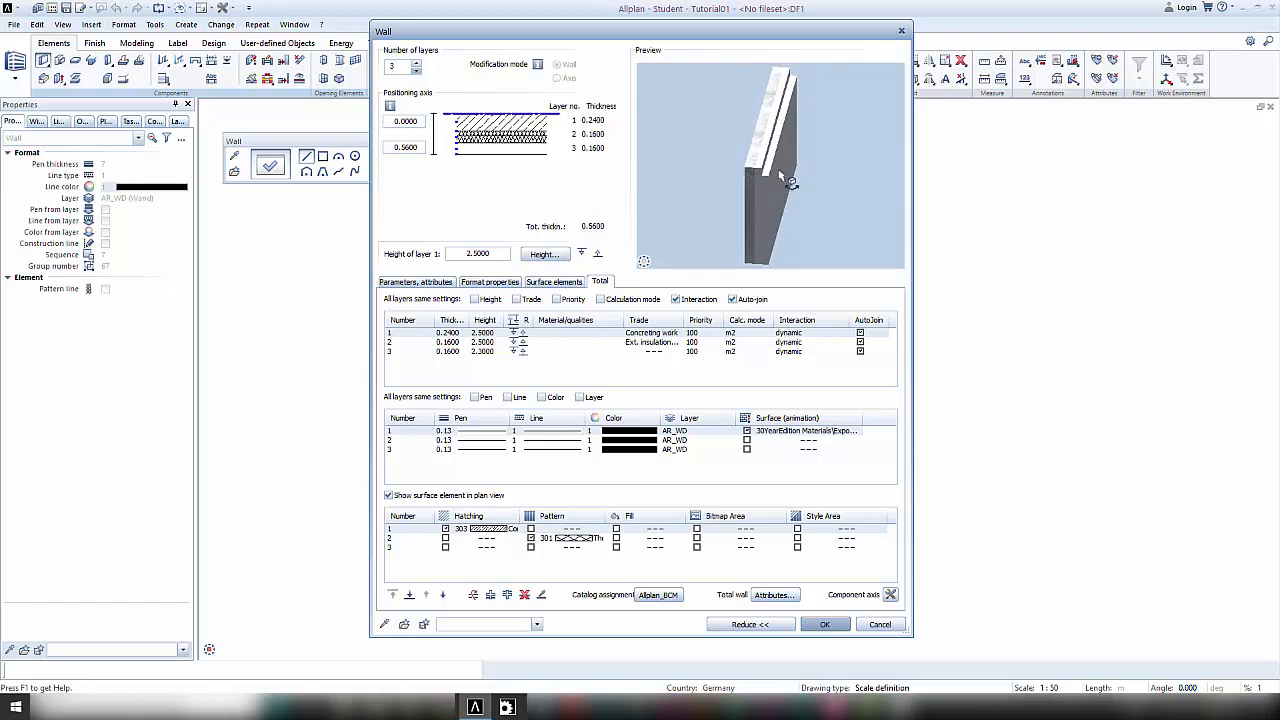
- Assign the Limestone_02 surface from the office's 30YearEdition Materials, Natural stone facades, to layer 3 and accept the wall settings
click(816, 455)
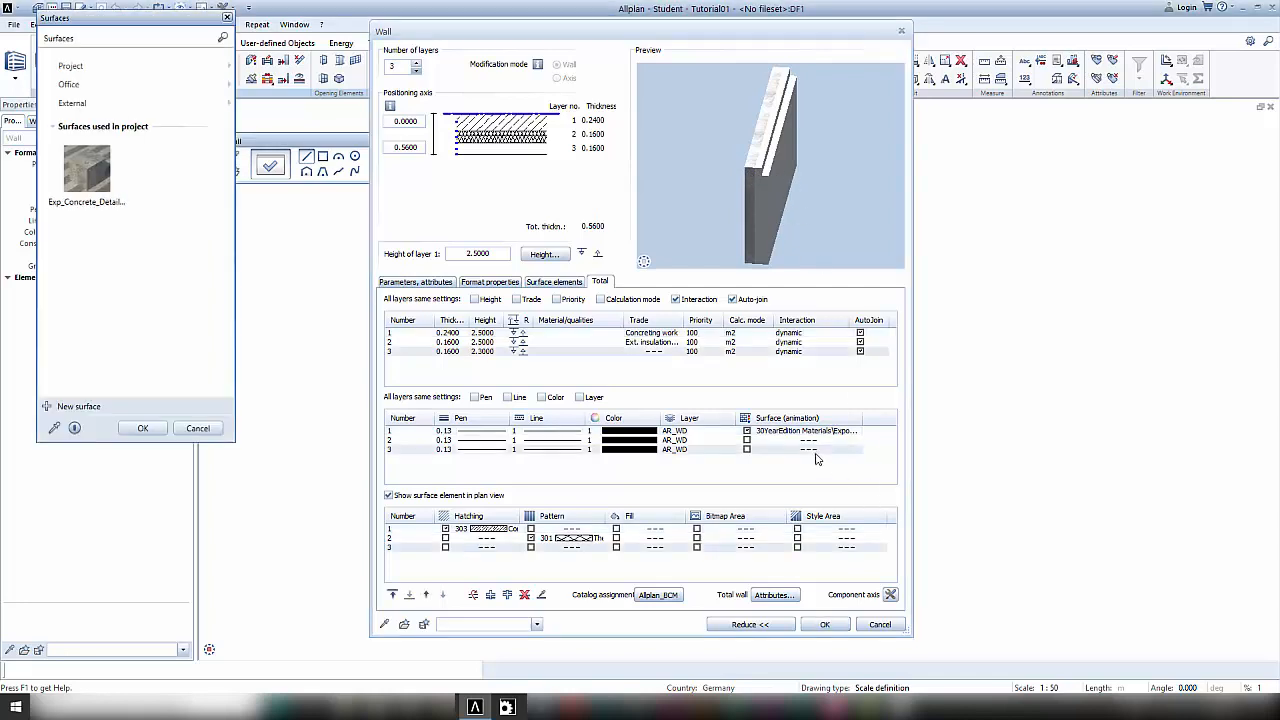
click(64, 85)
click(69, 106)
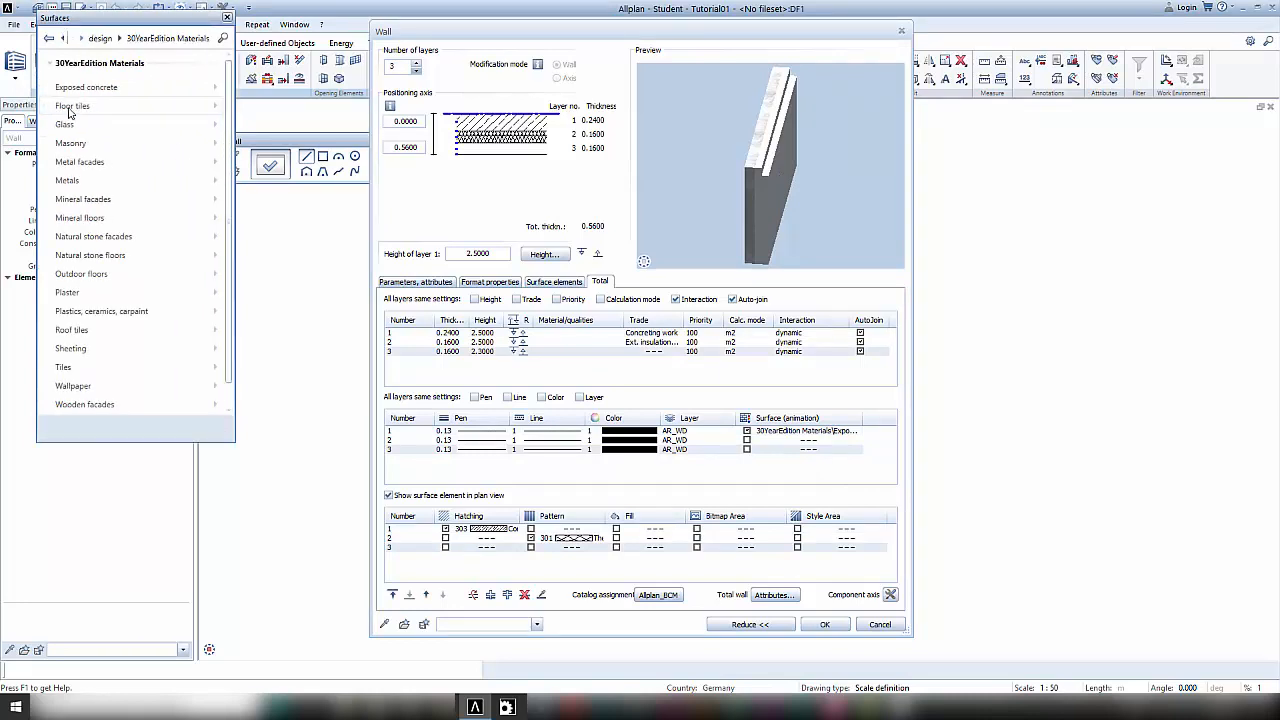
click(77, 238)
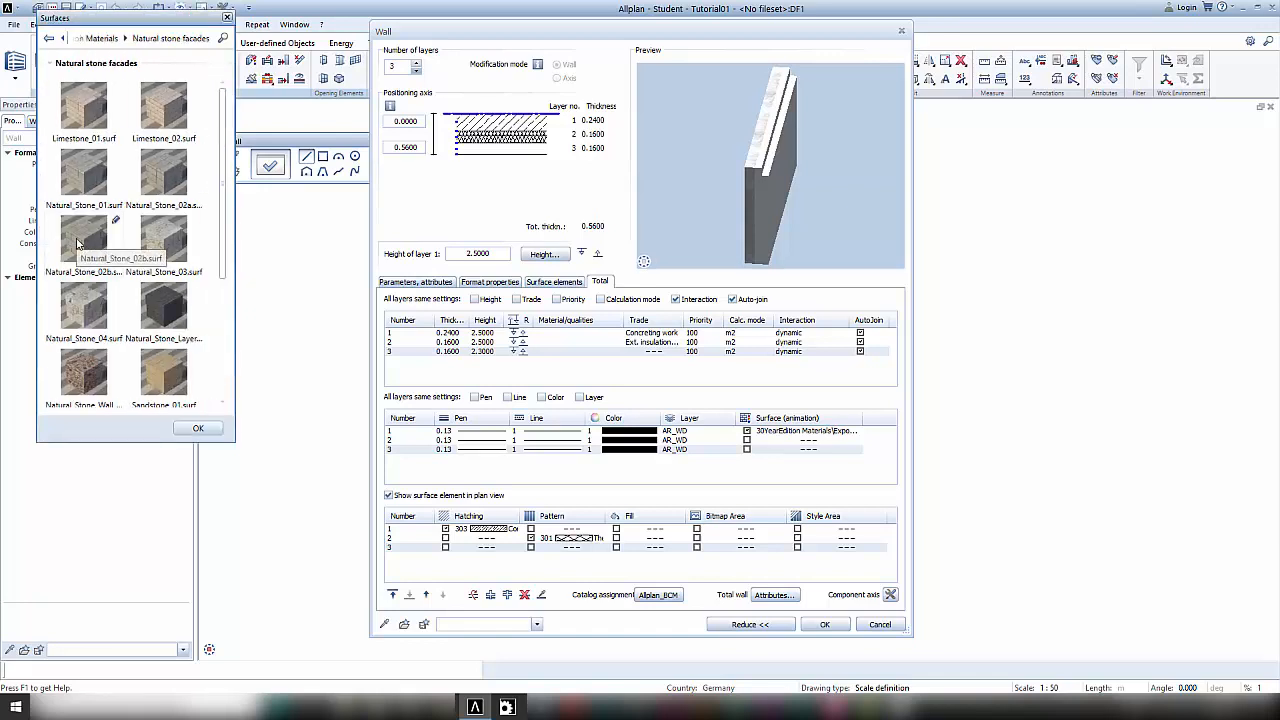
double_click(168, 109)
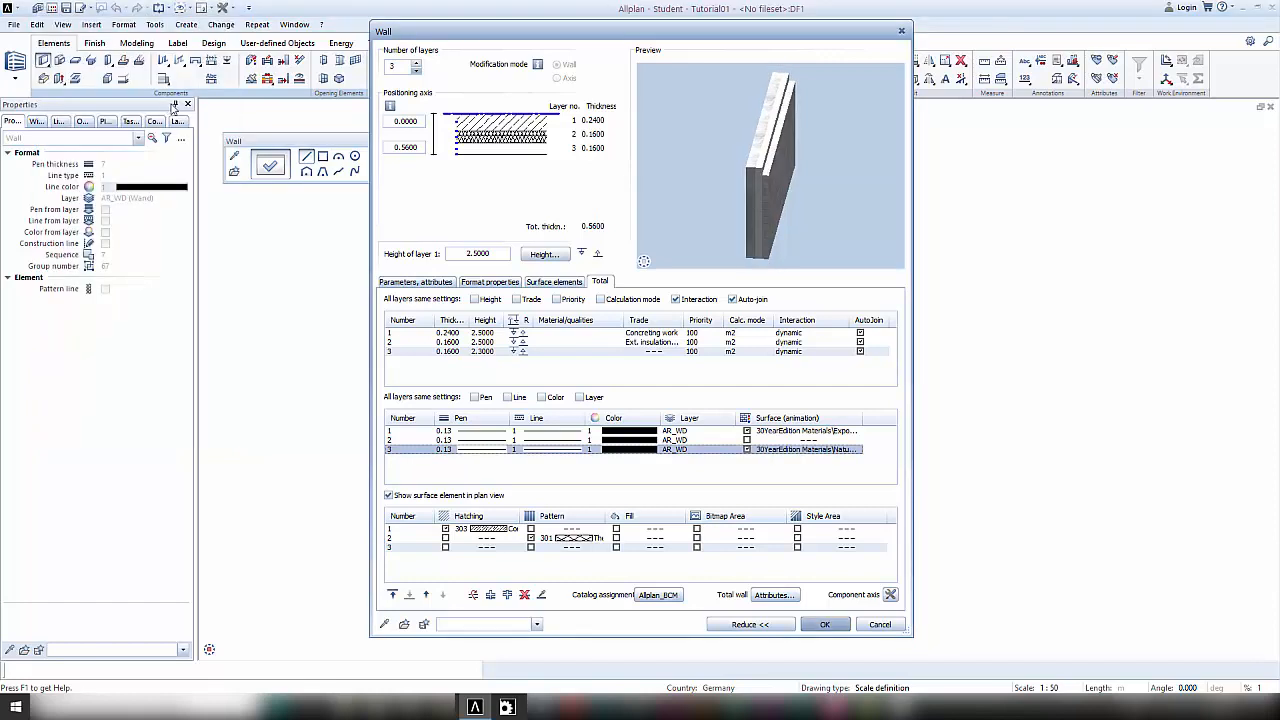
drag(712, 212, 793, 234)
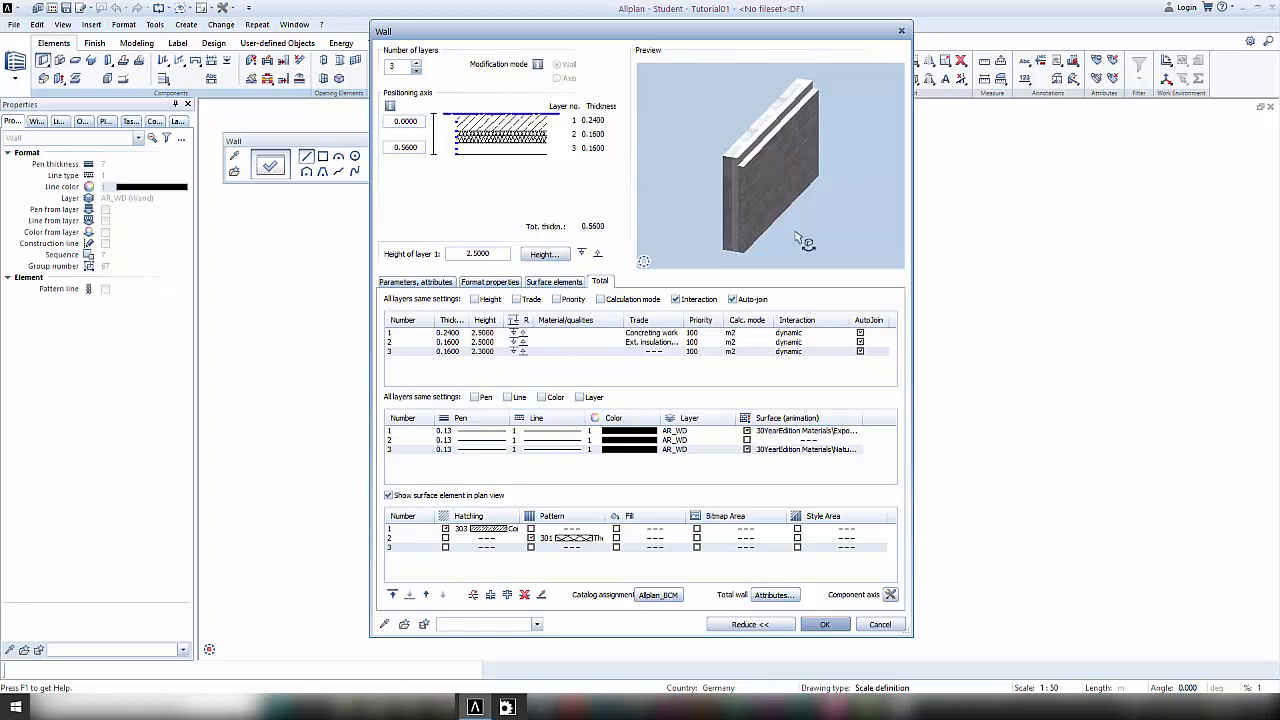
click(836, 622)
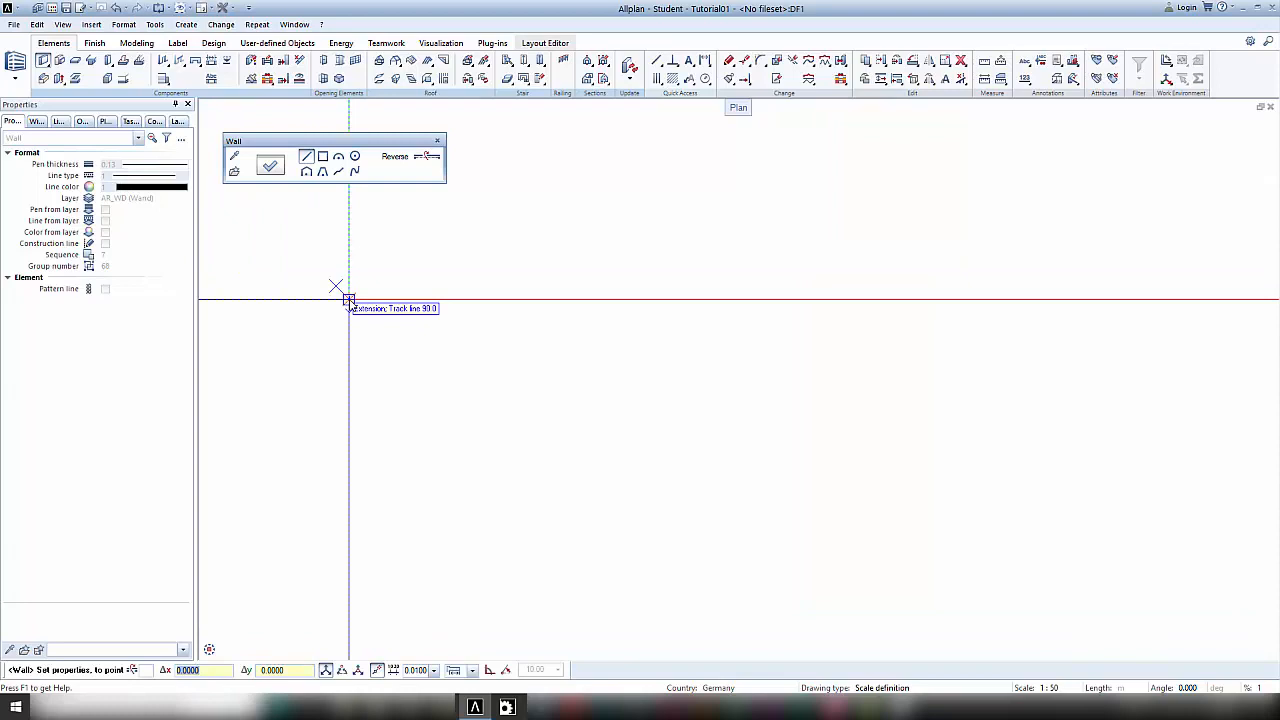
- Try starting a straight wall from a point in the plan and reversing its layer direction
click(349, 299)
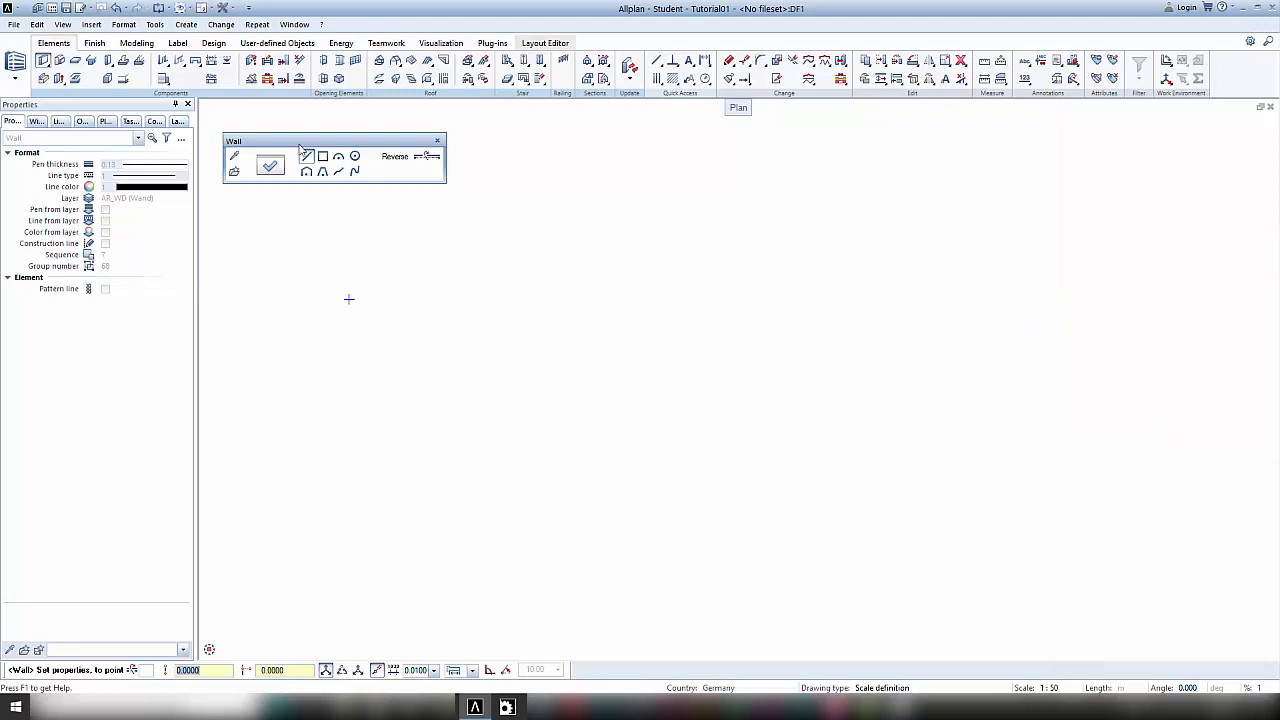
click(430, 161)
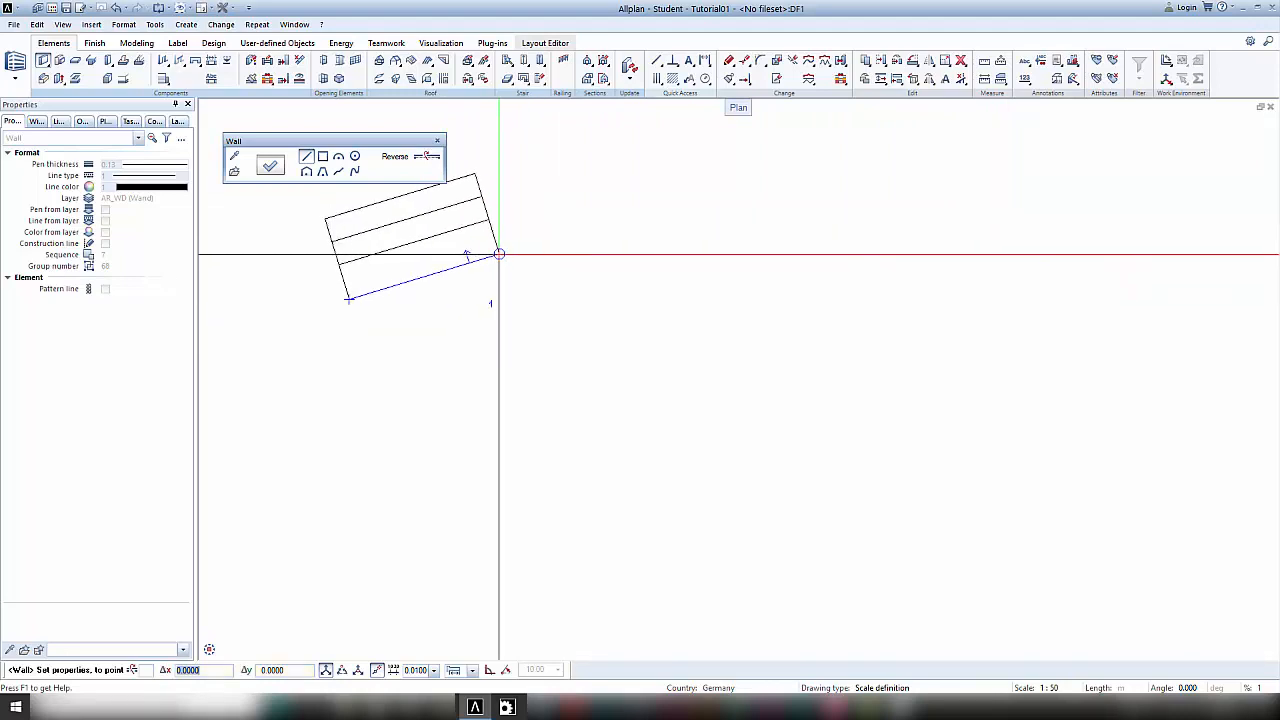
- Start a rectangular wall at a corner point in the plan, with its layer direction reversed so the layers build up inward
click(322, 157)
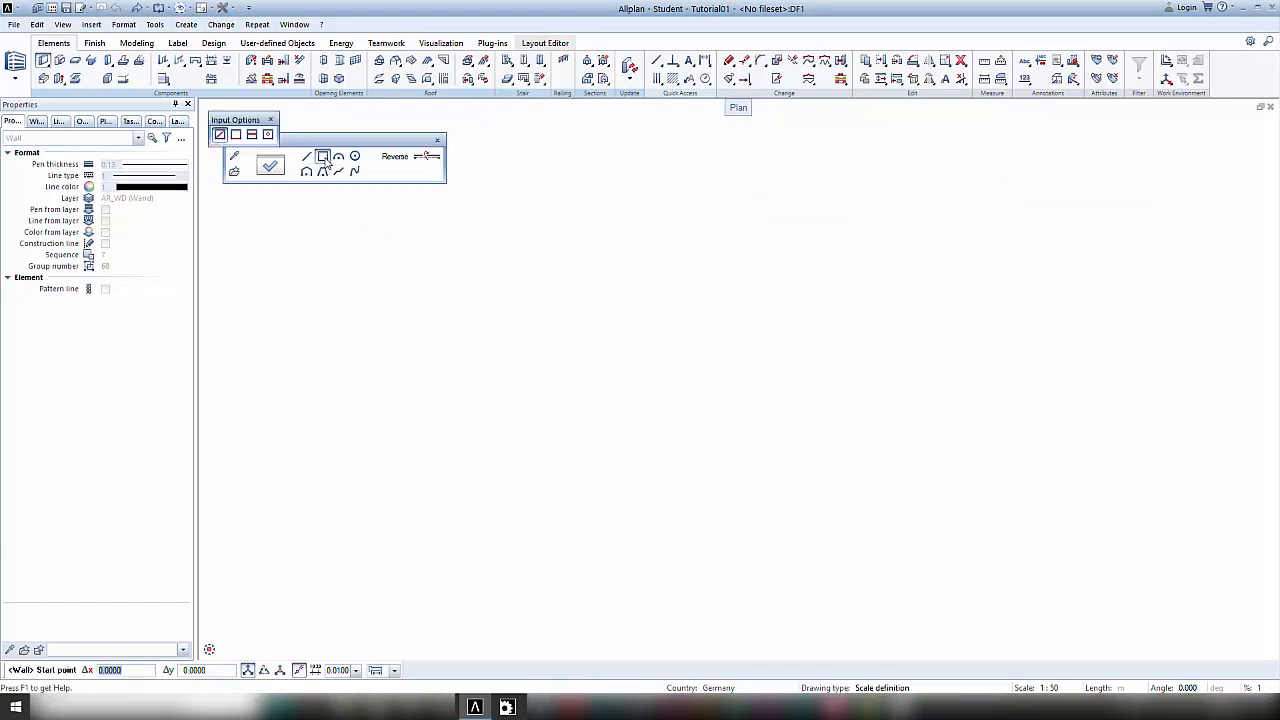
click(358, 230)
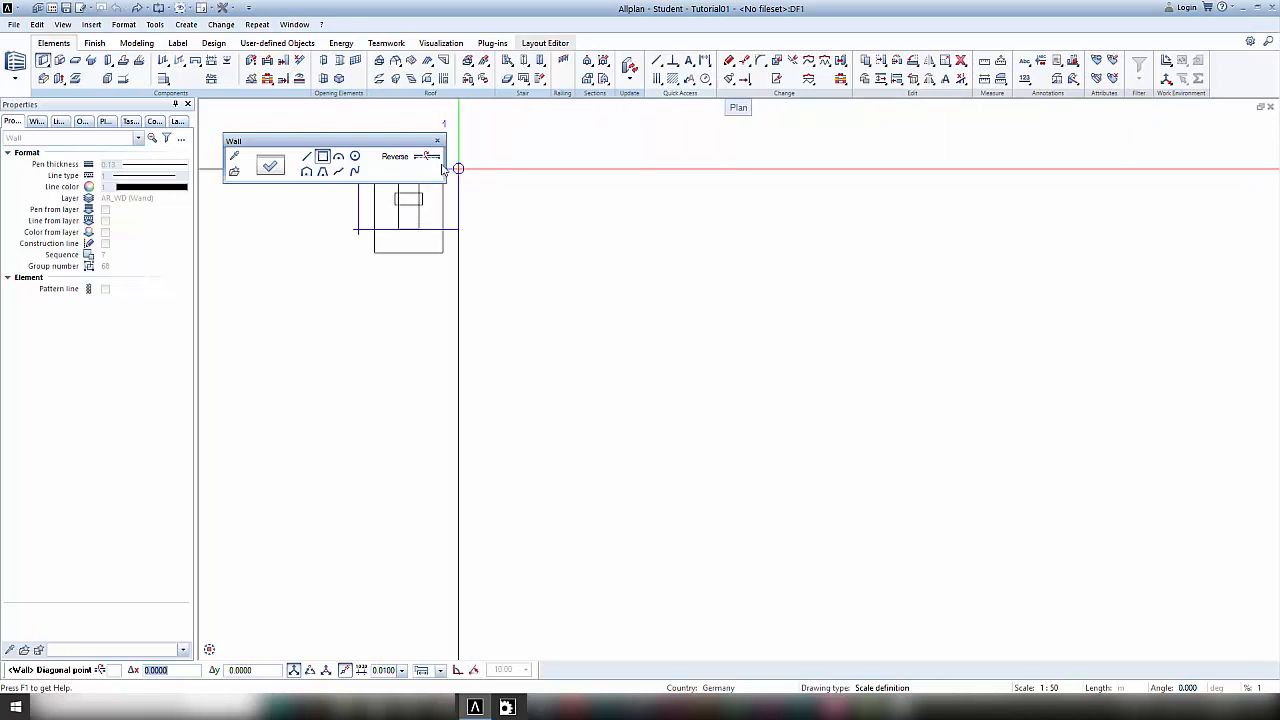
click(419, 162)
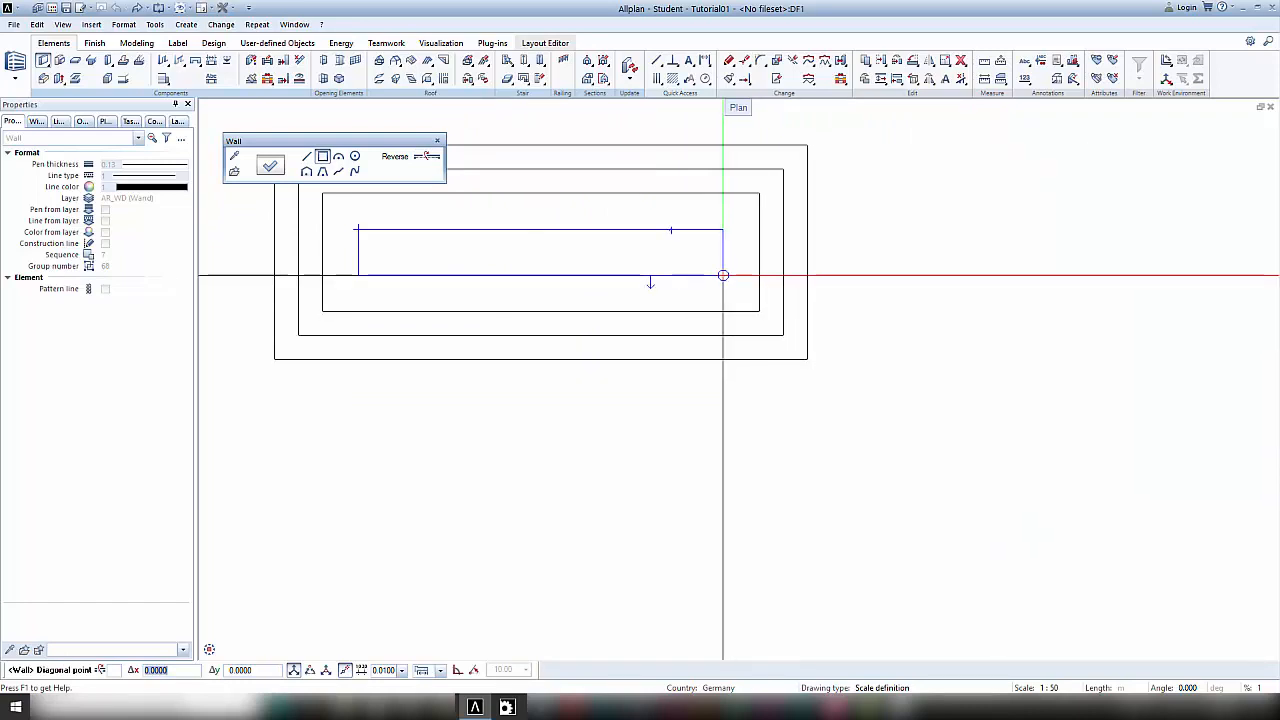
click(432, 158)
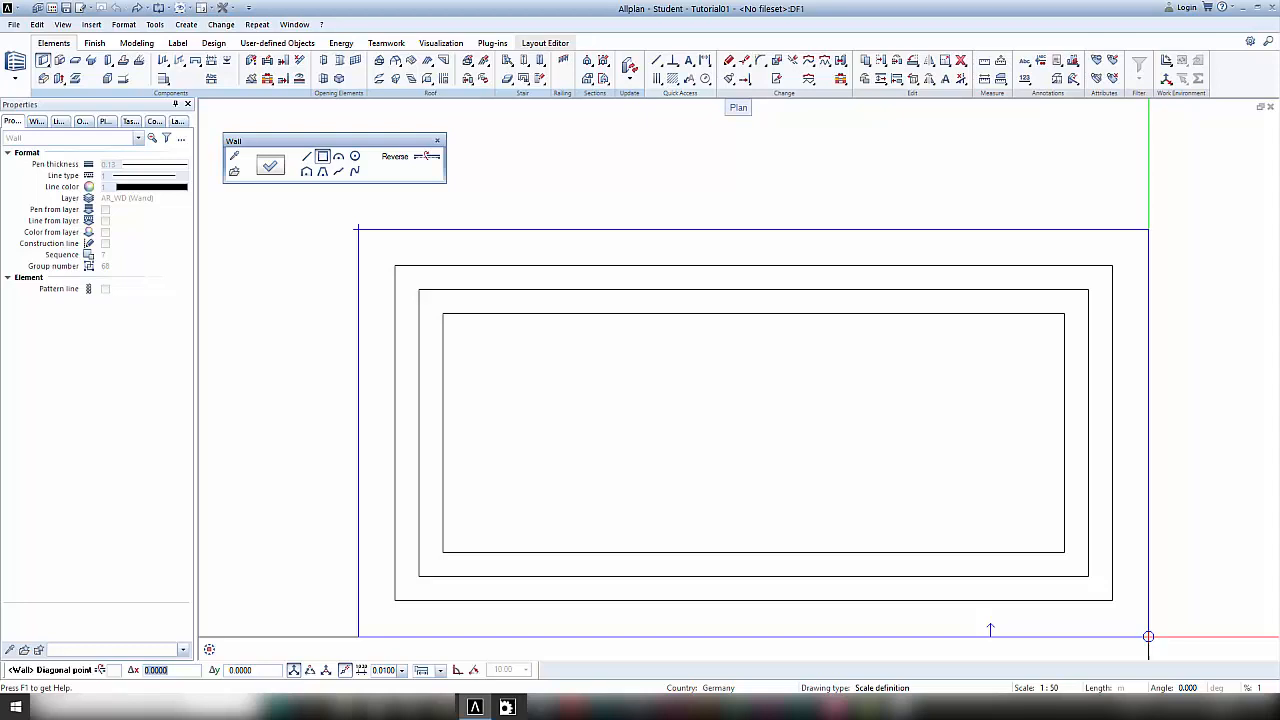
- Complete the rectangular wall by placing its diagonal point at a Δx of 4 and a Δy of -2.5
text(4)
key(Tab)
text(-2.5)
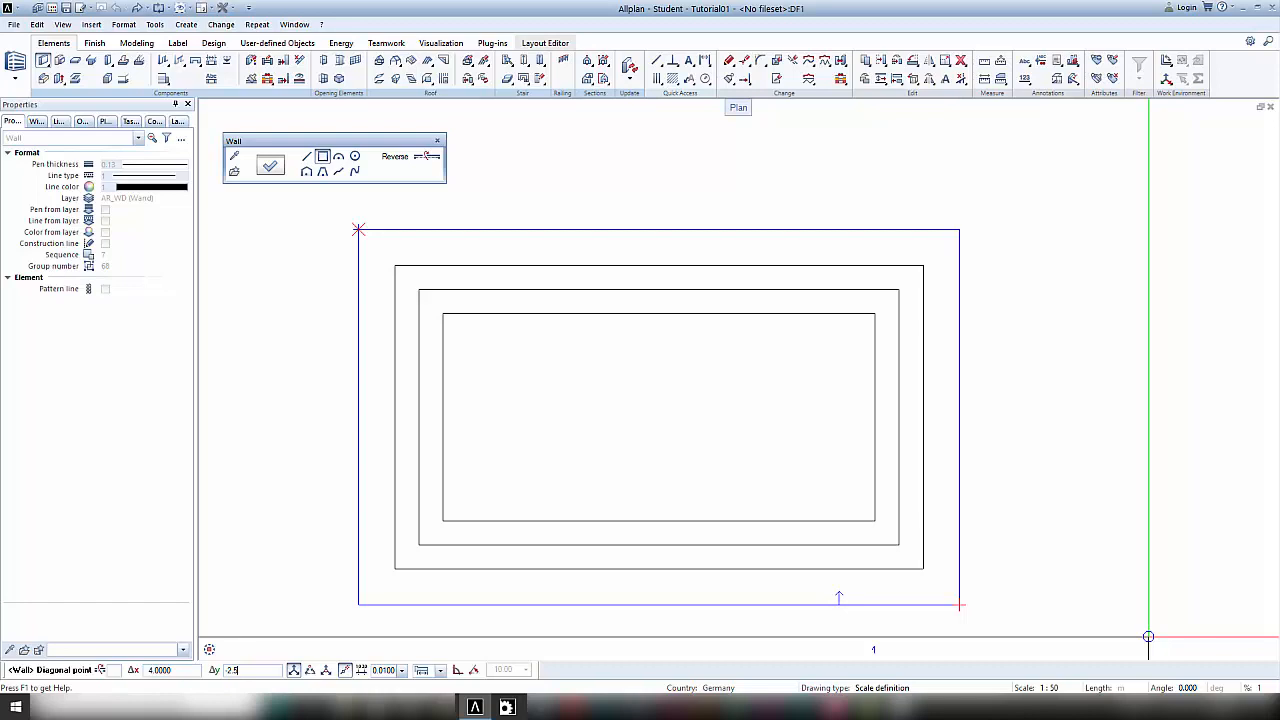
key(Return)
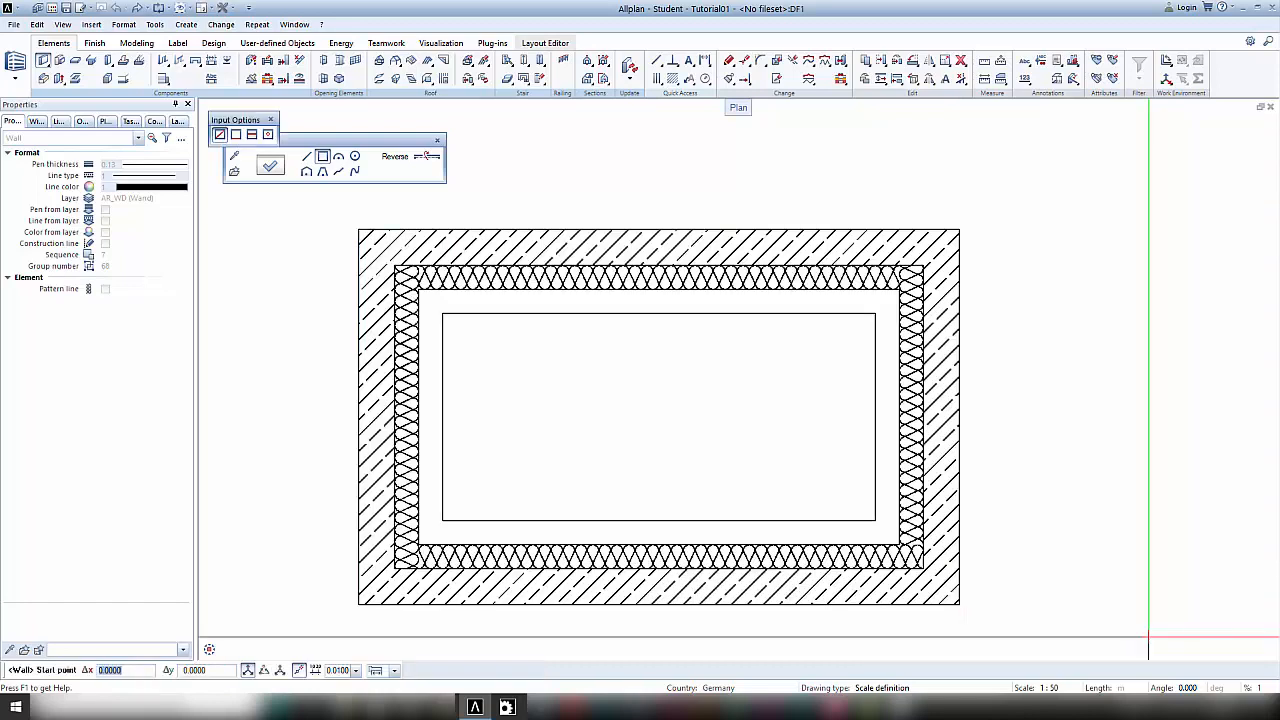